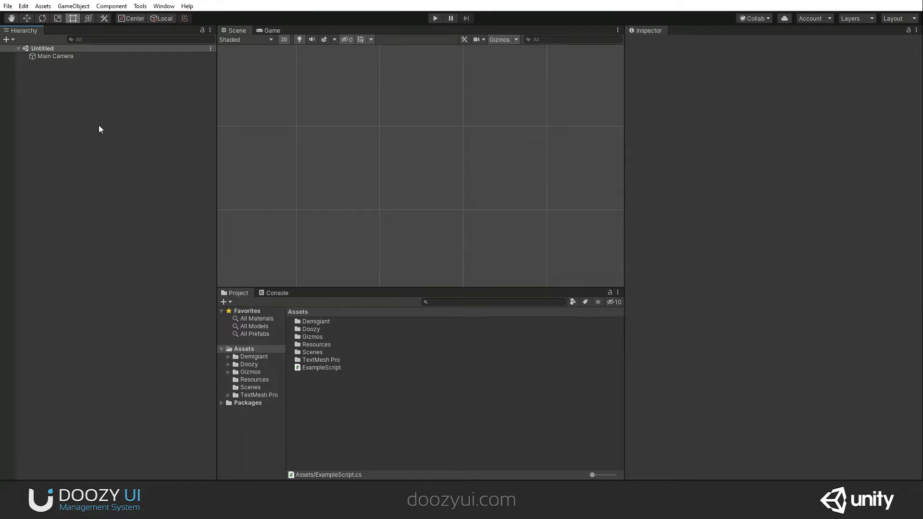
Add a Sprite Target UnityEvent object using My Theme and bring up the Themes manager.
{"action": "right_click", "coordinate": [79, 109]}
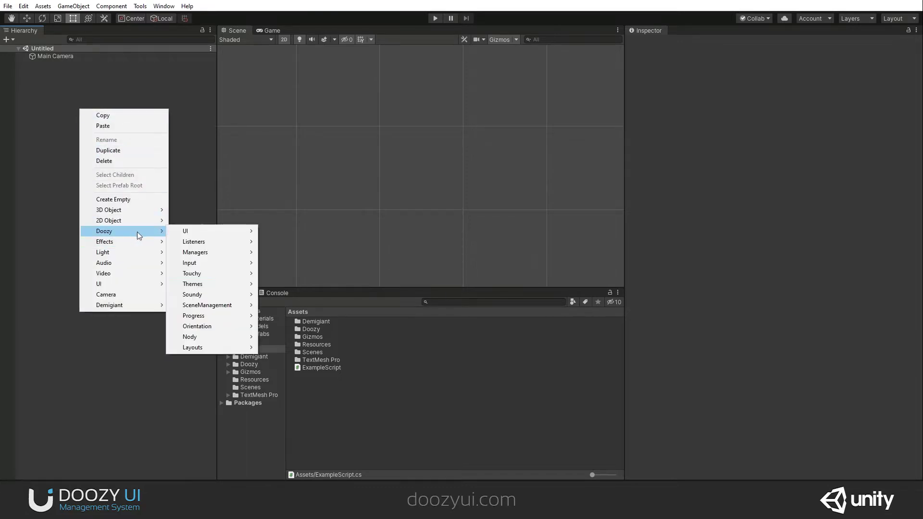
{"action": "mouse_move", "coordinate": [104, 231]}
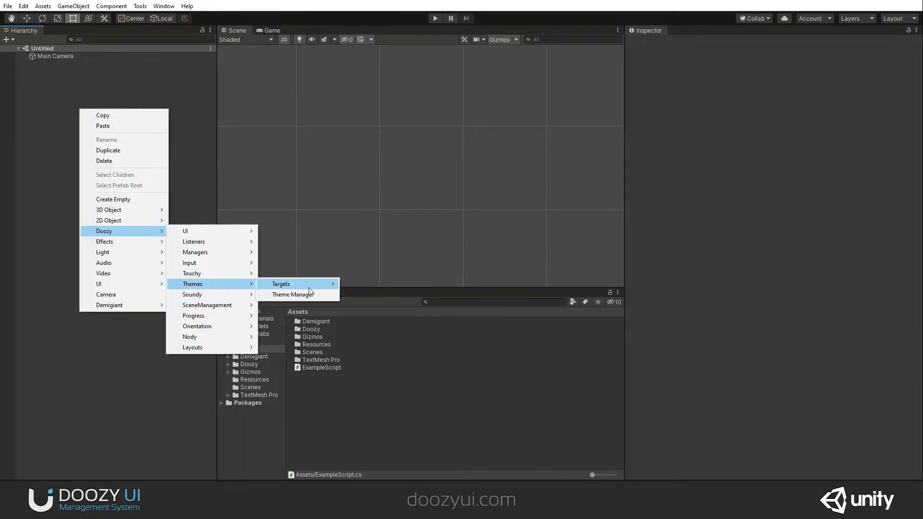
{"action": "mouse_move", "coordinate": [297, 284]}
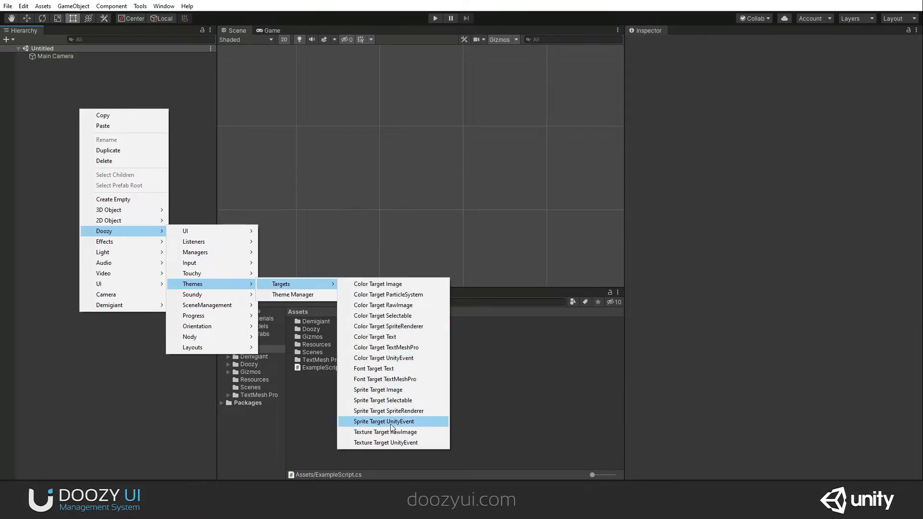
{"action": "left_click", "coordinate": [390, 425]}
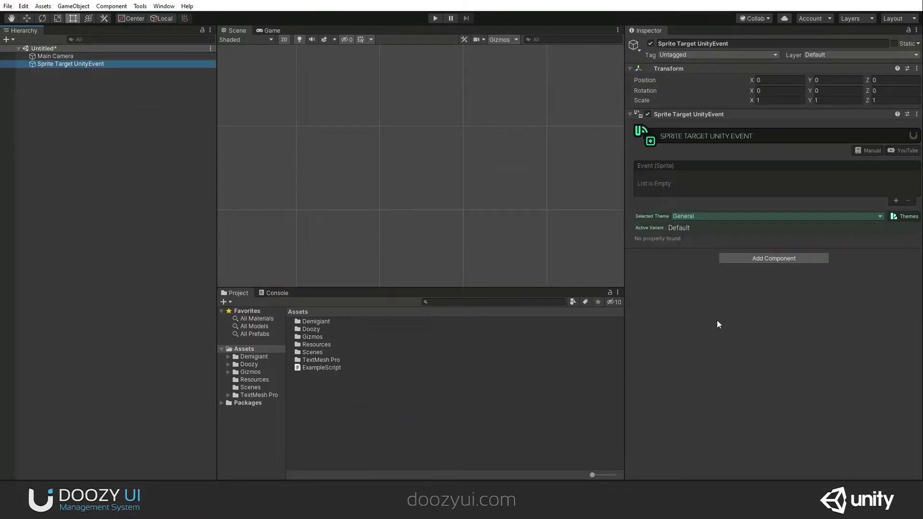
{"action": "left_click", "coordinate": [712, 217]}
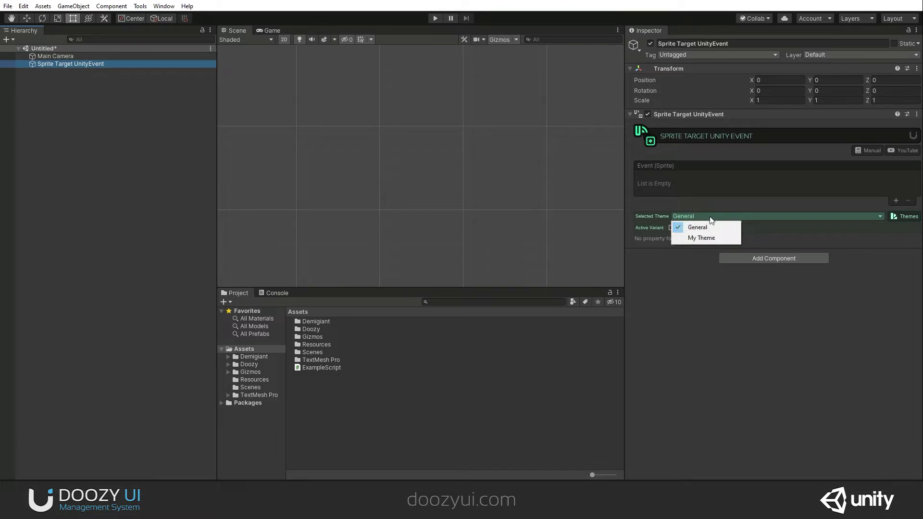
{"action": "left_click", "coordinate": [703, 241]}
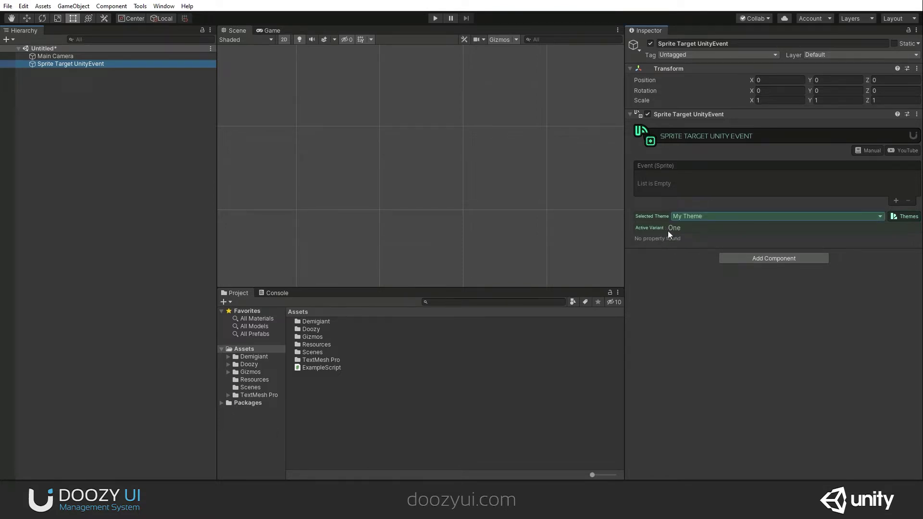
{"action": "left_click", "coordinate": [903, 218]}
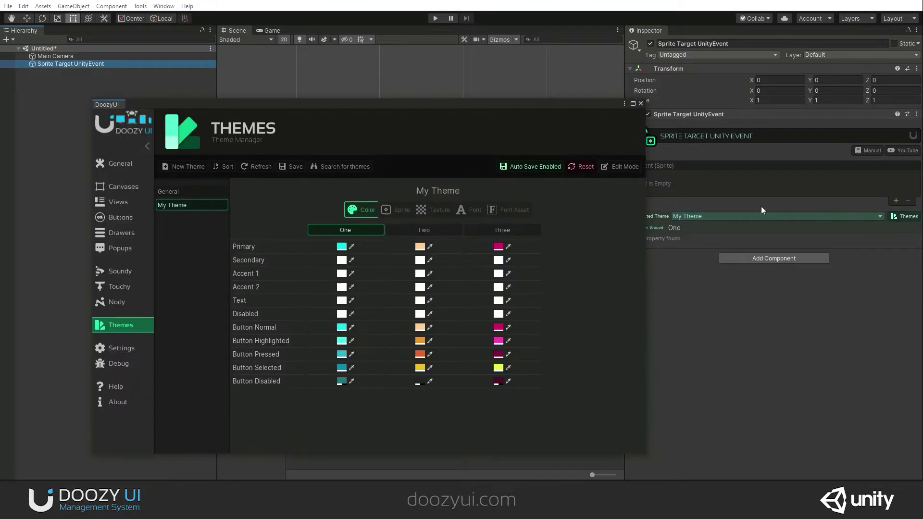
In Edit Mode, add a sprite property named MySprite to My Theme.
{"action": "left_click", "coordinate": [393, 212]}
{"action": "left_click", "coordinate": [619, 168]}
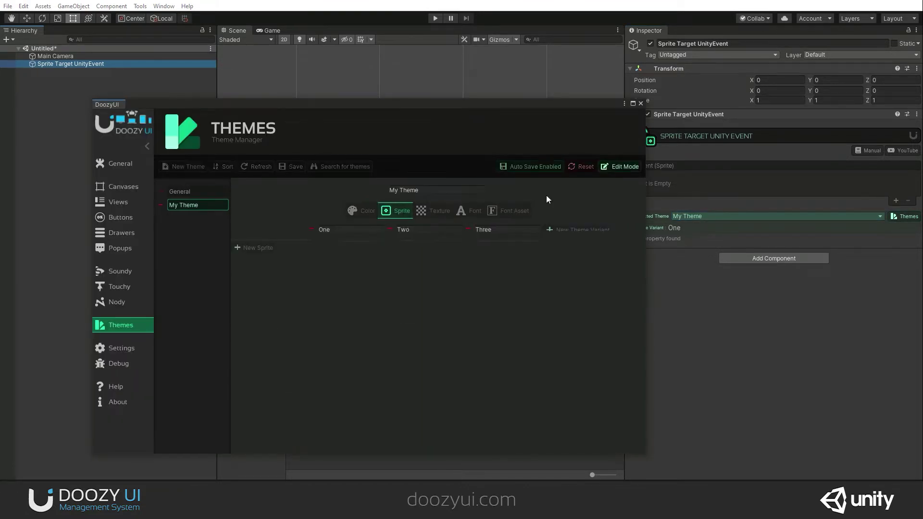
{"action": "left_click", "coordinate": [255, 247]}
{"action": "left_click", "coordinate": [252, 264]}
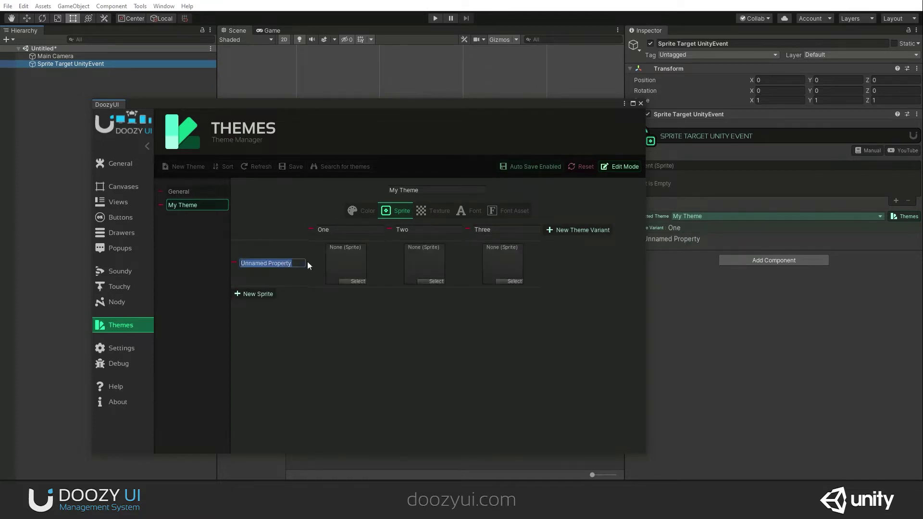
{"action": "type", "text": "My"}
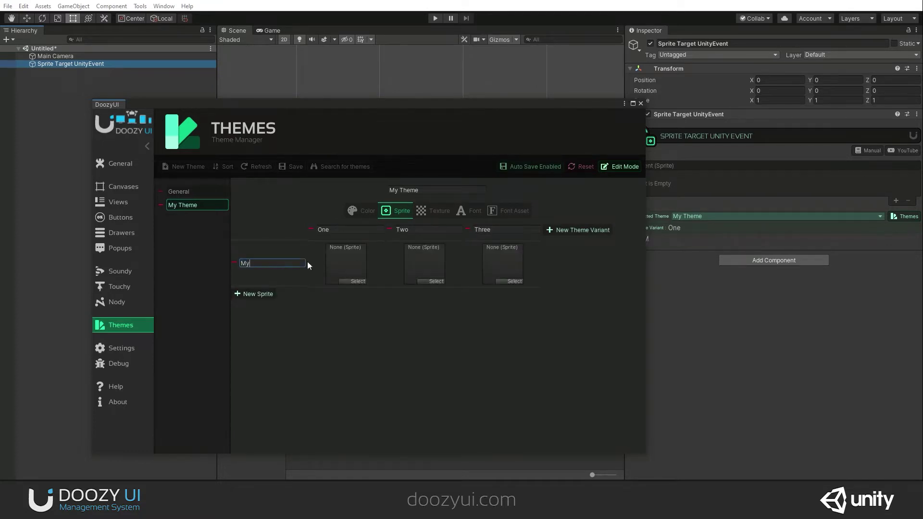
{"action": "type", "text": "Sprite"}
{"action": "key", "text": "Return"}
Assign the red gradient, Wallpaper 4 and pink Wallpaper 8 to variants One, Two and Three.
{"action": "left_click", "coordinate": [355, 281]}
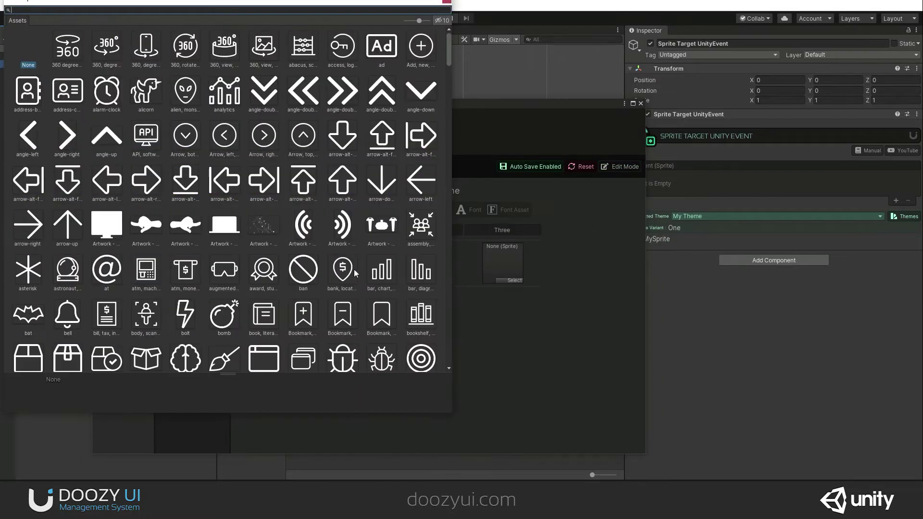
{"action": "scroll", "coordinate": [354, 269], "scroll_direction": "down", "scroll_amount": 15}
{"action": "scroll", "coordinate": [340, 277], "scroll_direction": "down", "scroll_amount": 5}
{"action": "double_click", "coordinate": [144, 211]}
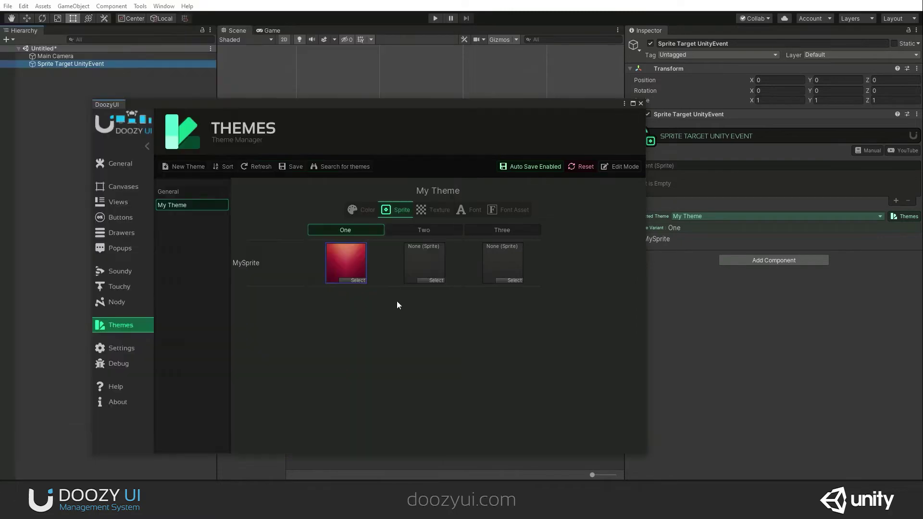
{"action": "left_click", "coordinate": [432, 280]}
{"action": "scroll", "coordinate": [292, 283], "scroll_direction": "down", "scroll_amount": 5}
{"action": "scroll", "coordinate": [293, 282], "scroll_direction": "down", "scroll_amount": 5}
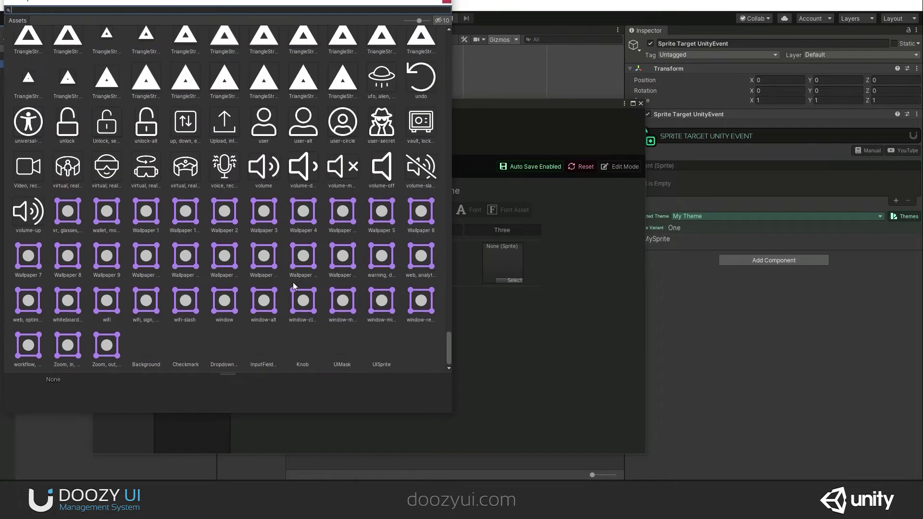
{"action": "double_click", "coordinate": [302, 216]}
{"action": "left_click", "coordinate": [514, 280]}
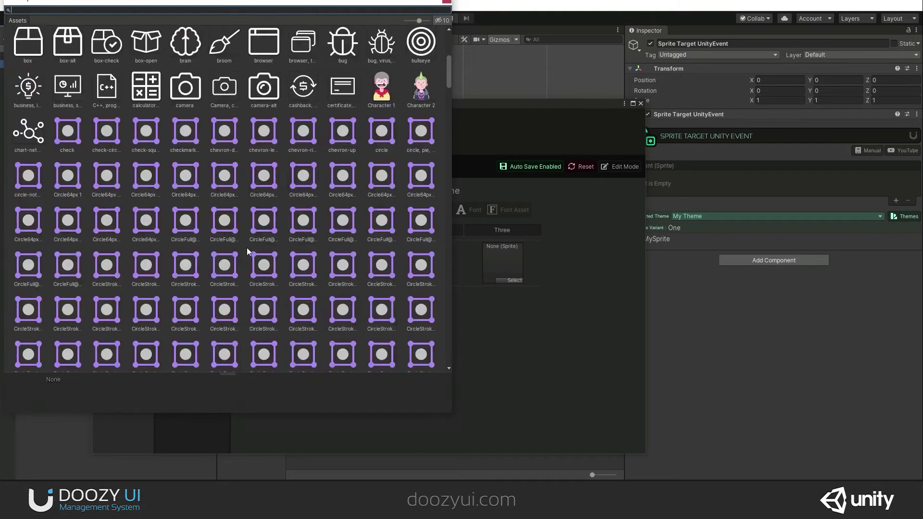
{"action": "scroll", "coordinate": [247, 247], "scroll_direction": "down", "scroll_amount": 5}
{"action": "scroll", "coordinate": [241, 250], "scroll_direction": "down", "scroll_amount": 5}
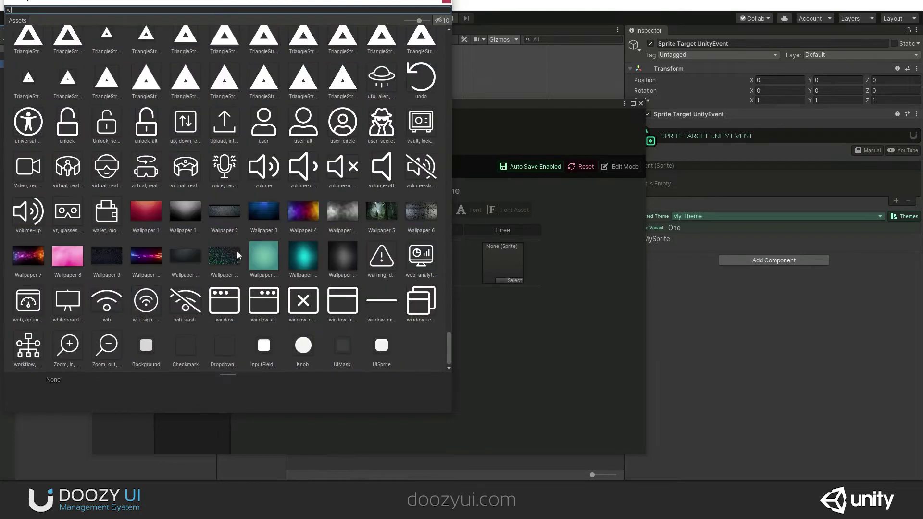
{"action": "double_click", "coordinate": [65, 264]}
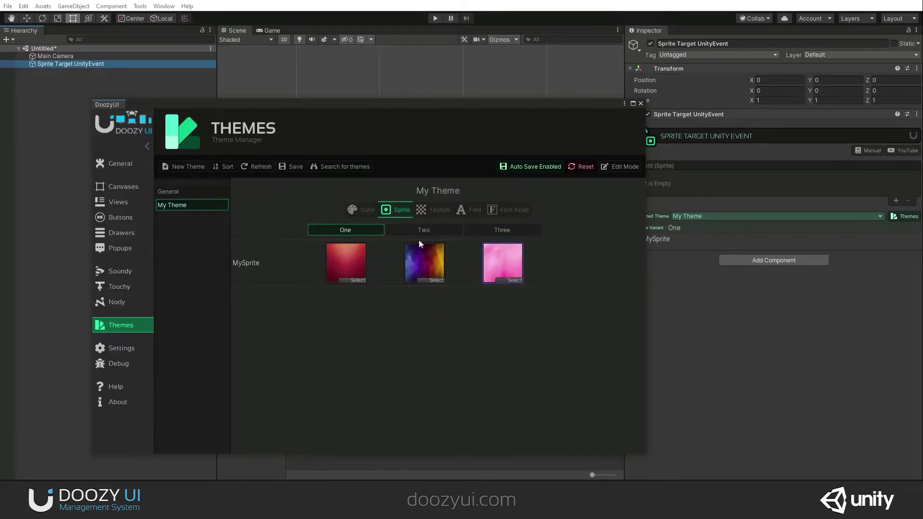
{"action": "left_click", "coordinate": [641, 104]}
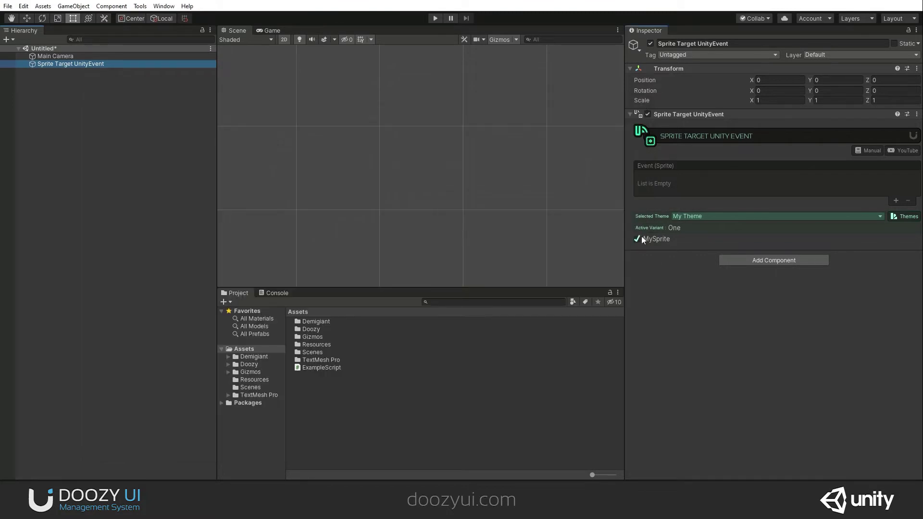
Add an Another Sprite property and rename MySprite to First Sprite in My Theme.
{"action": "left_click", "coordinate": [905, 217]}
{"action": "left_click", "coordinate": [397, 210]}
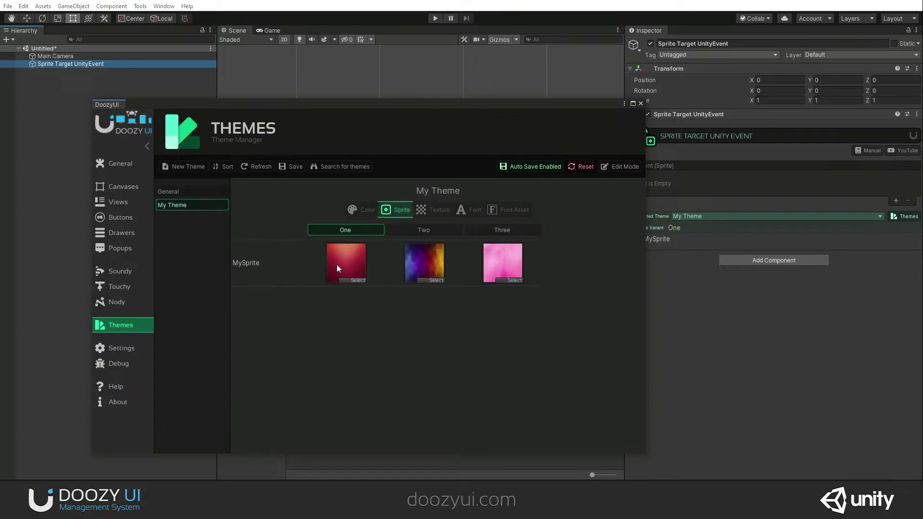
{"action": "left_click", "coordinate": [622, 167]}
{"action": "left_click", "coordinate": [247, 298]}
{"action": "left_click", "coordinate": [295, 309]}
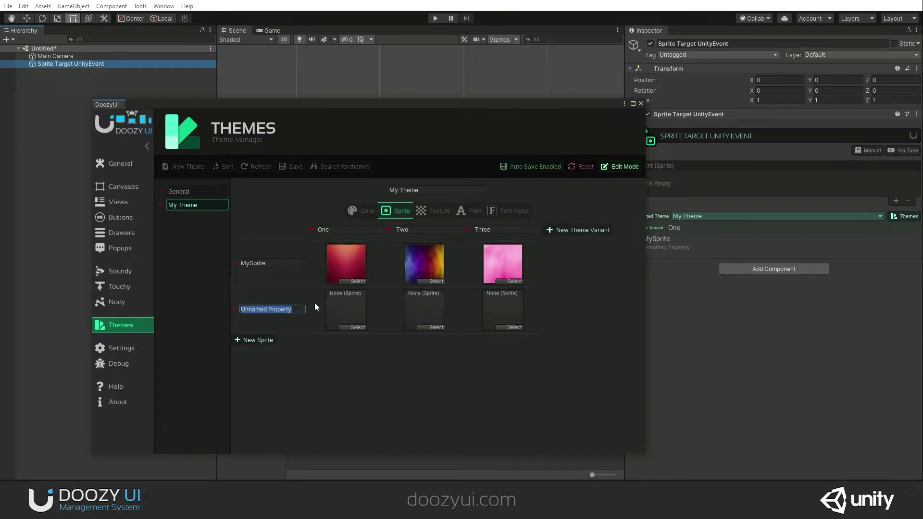
{"action": "type", "text": "Another Sprite"}
{"action": "left_click", "coordinate": [256, 265]}
{"action": "key", "text": "BackSpace"}
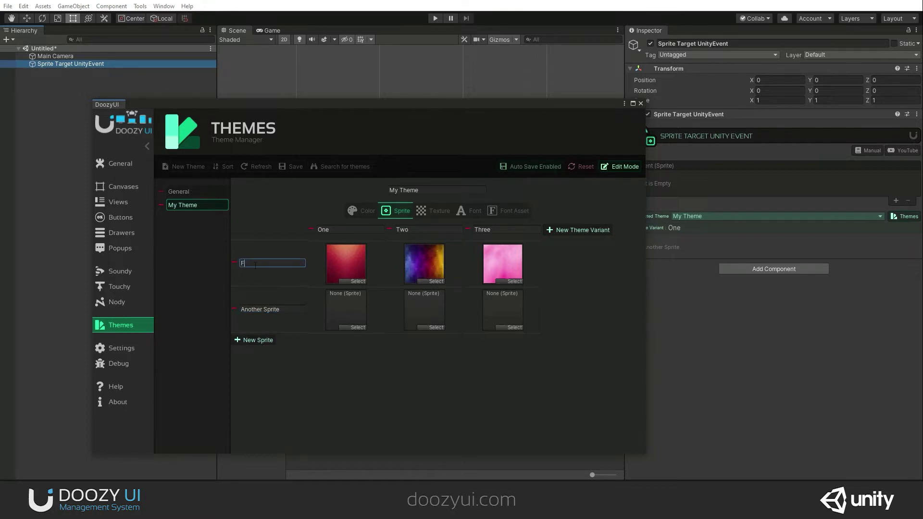
{"action": "type", "text": "irst Sprite"}
Give Another Sprite Wallpaper 3, the streaked and the teal wallpapers, then exit Edit Mode.
{"action": "left_click", "coordinate": [356, 327]}
{"action": "scroll", "coordinate": [237, 325], "scroll_direction": "down", "scroll_amount": 10}
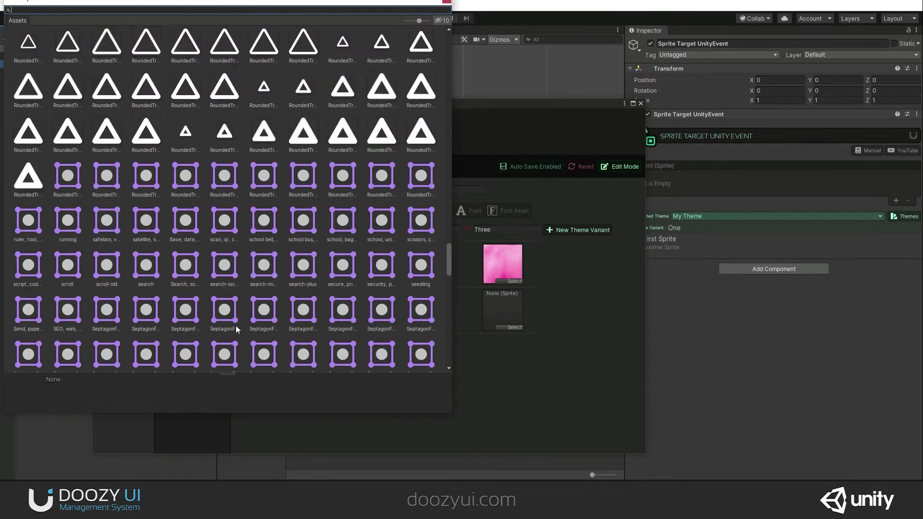
{"action": "scroll", "coordinate": [236, 326], "scroll_direction": "down", "scroll_amount": 10}
{"action": "double_click", "coordinate": [274, 207]}
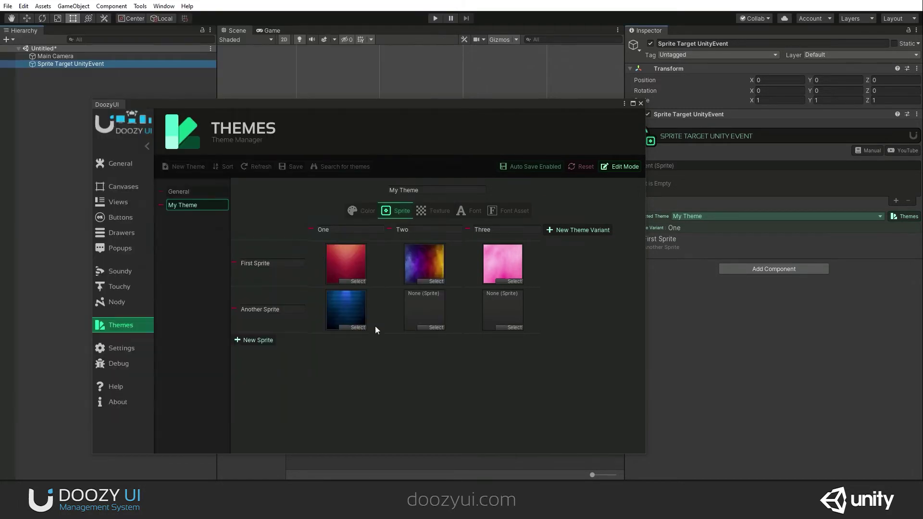
{"action": "left_click", "coordinate": [434, 328]}
{"action": "scroll", "coordinate": [295, 329], "scroll_direction": "down", "scroll_amount": 10}
{"action": "scroll", "coordinate": [295, 328], "scroll_direction": "down", "scroll_amount": 10}
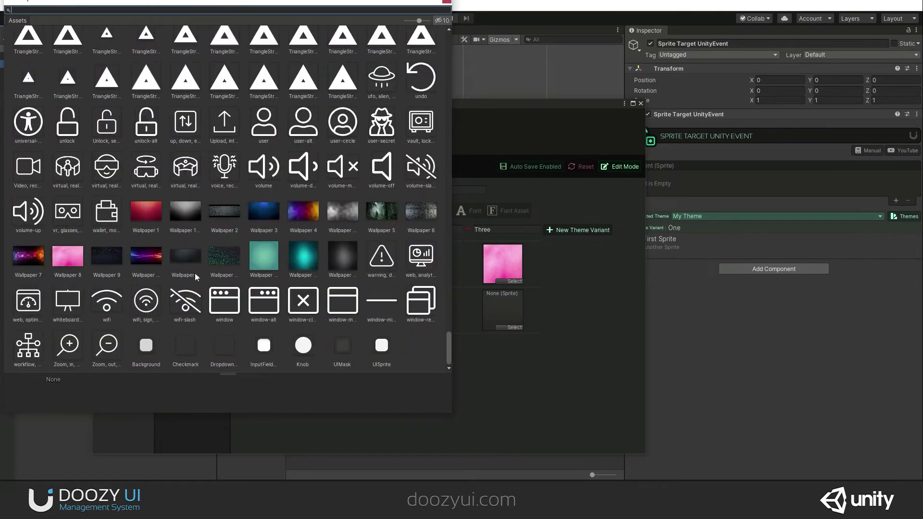
{"action": "double_click", "coordinate": [130, 257]}
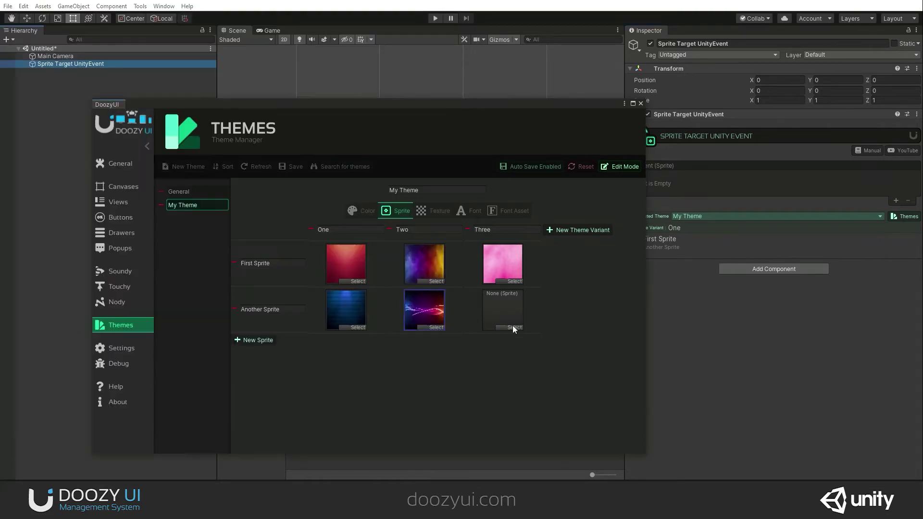
{"action": "left_click", "coordinate": [513, 325]}
{"action": "scroll", "coordinate": [283, 291], "scroll_direction": "down", "scroll_amount": 10}
{"action": "scroll", "coordinate": [282, 291], "scroll_direction": "down", "scroll_amount": 10}
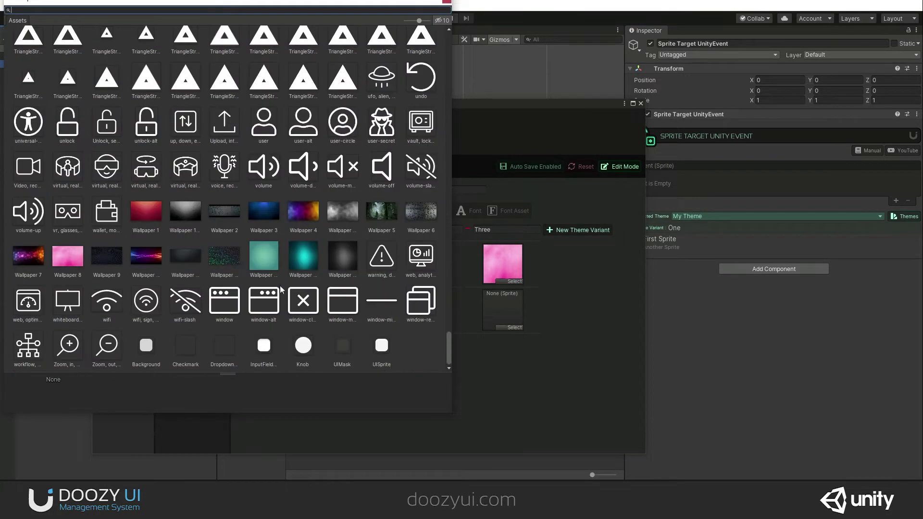
{"action": "double_click", "coordinate": [309, 253]}
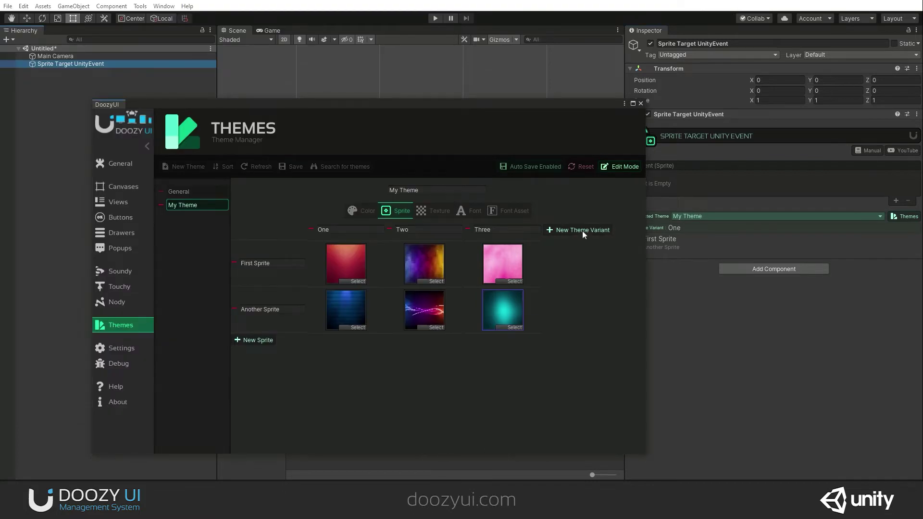
{"action": "left_click", "coordinate": [616, 167]}
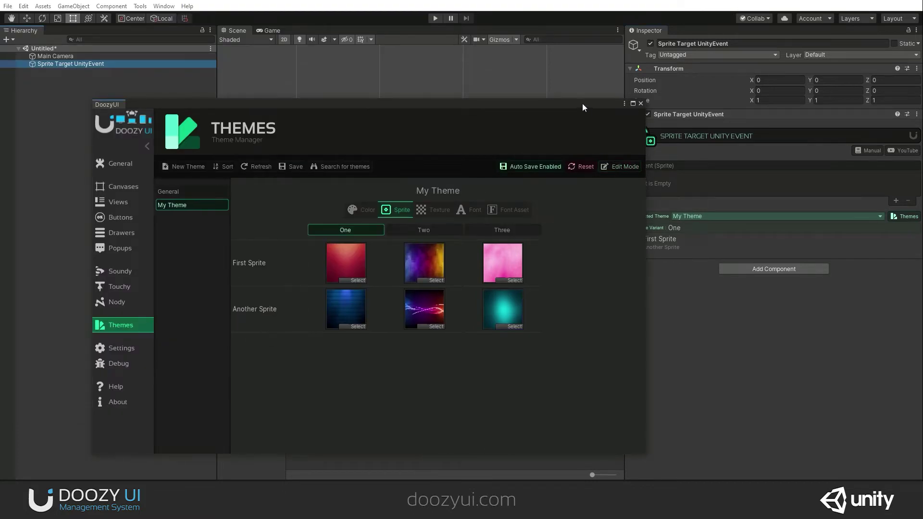
Point the target at Another Sprite, close the Themes window, and attach ExampleScript.
{"action": "left_click_drag", "start_coordinate": [583, 104], "coordinate": [505, 103]}
{"action": "left_click", "coordinate": [641, 246]}
{"action": "left_click", "coordinate": [637, 247]}
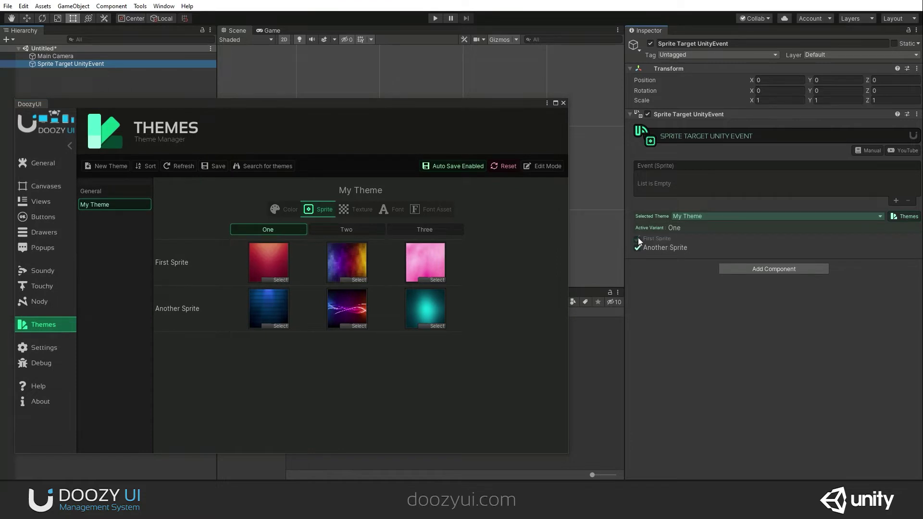
{"action": "left_click", "coordinate": [563, 104]}
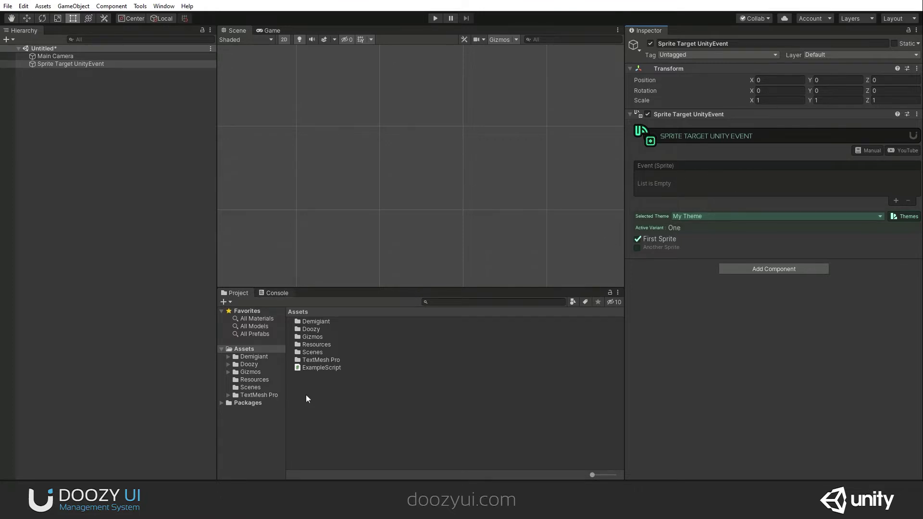
{"action": "left_click_drag", "start_coordinate": [315, 367], "coordinate": [755, 317]}
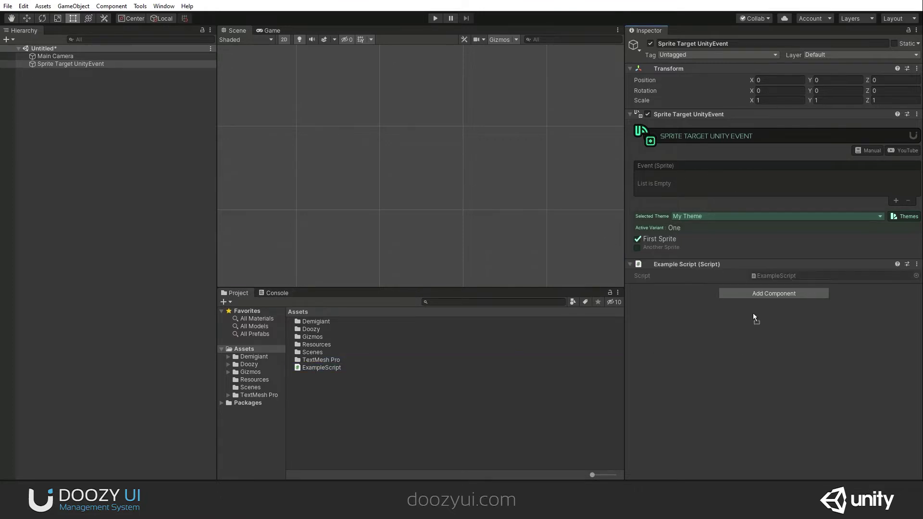
{"action": "left_click", "coordinate": [320, 372]}
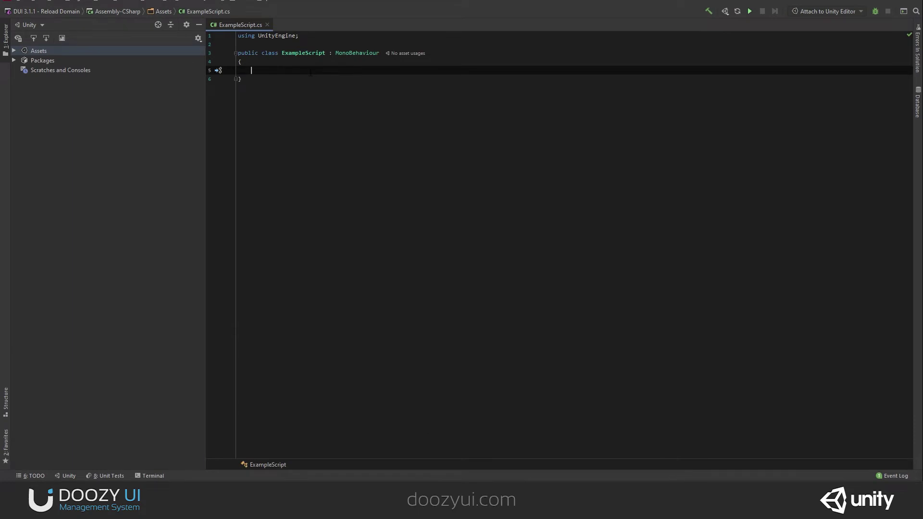
{"action": "type", "text": "public v"}
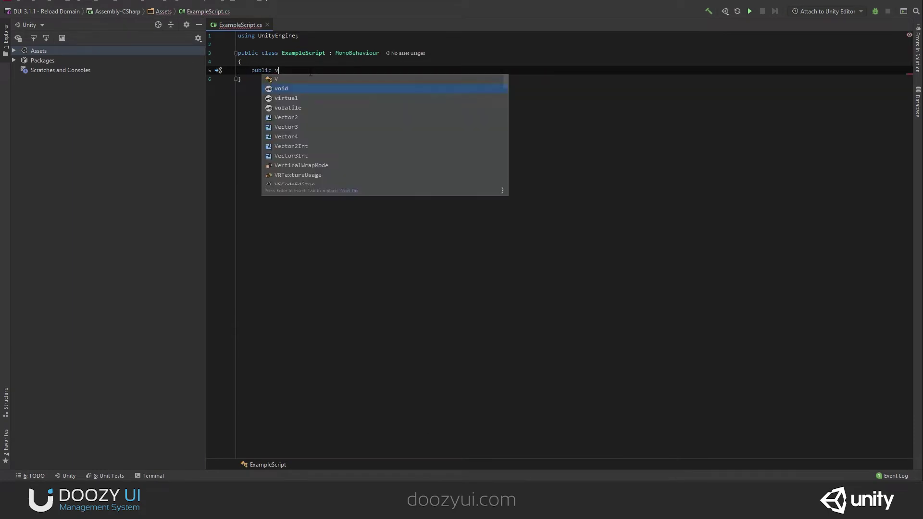
Write the public void OnSpriteChange(Sprite sprite) method signature in ExampleScript.
{"action": "key", "text": "BackSpace"}
{"action": "key", "text": "BackSpace"}
{"action": "key", "text": "BackSpace"}
{"action": "key", "text": "BackSpace"}
{"action": "key", "text": "BackSpace"}
{"action": "key", "text": "BackSpace"}
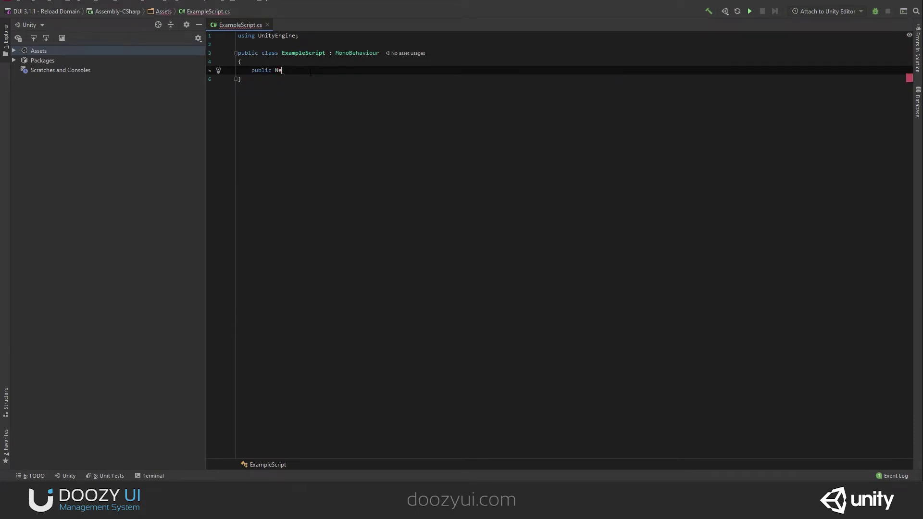
{"action": "key", "text": "BackSpace"}
{"action": "key", "text": "BackSpace"}
{"action": "type", "text": "void "}
{"action": "type", "text": "OnSpriteCha"}
{"action": "type", "text": "nge(Spri"}
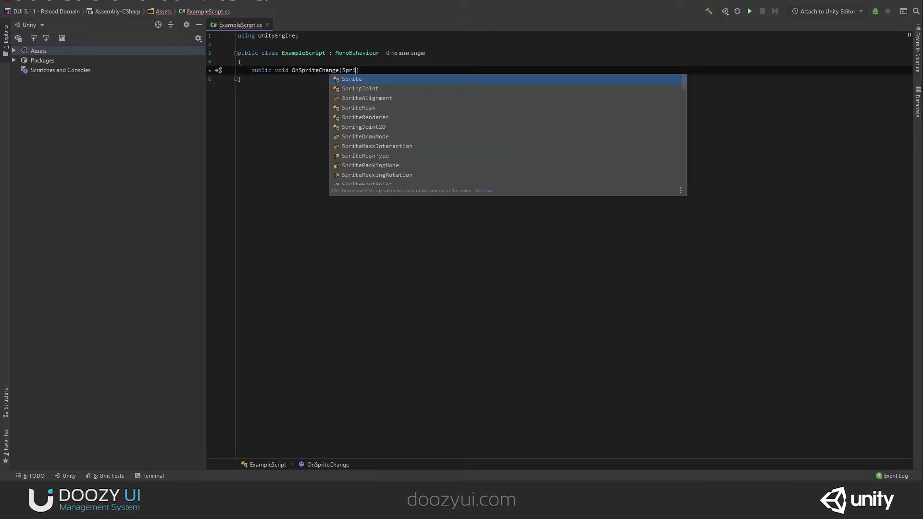
{"action": "type", "text": "e"}
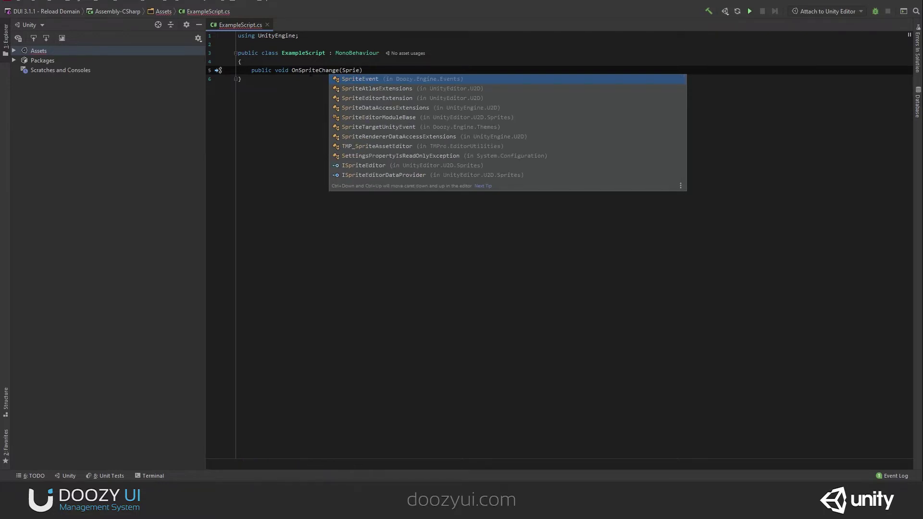
{"action": "key", "text": "BackSpace"}
{"action": "type", "text": "t"}
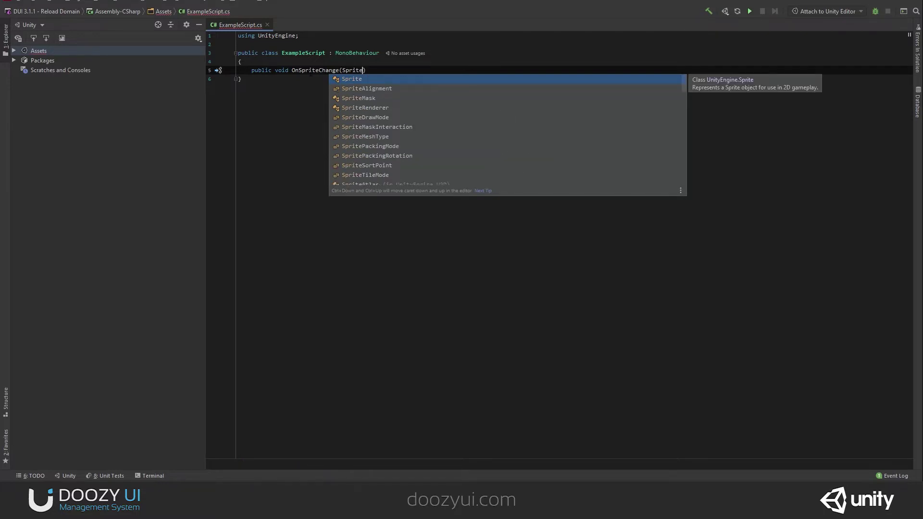
{"action": "key", "text": "Return"}
{"action": "type", "text": "sprite"}
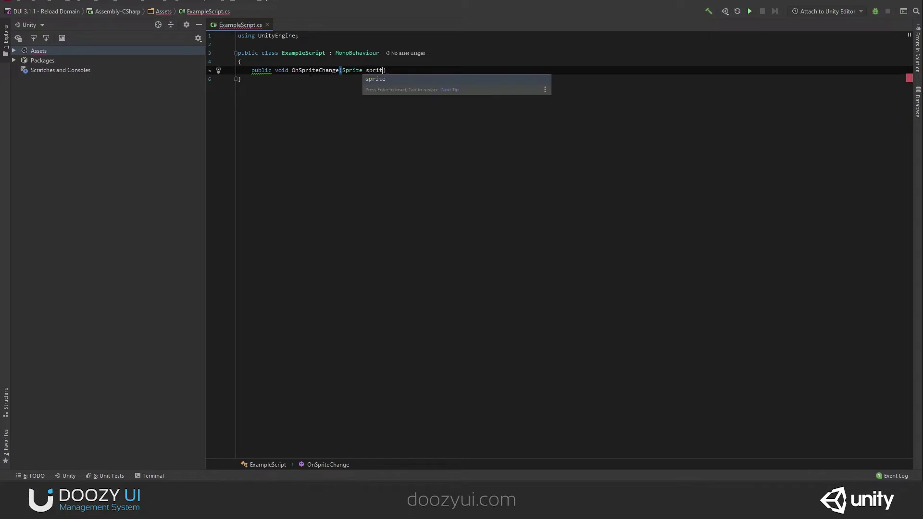
{"action": "key", "text": "Escape"}
{"action": "type", "text": "e"}
{"action": "key", "text": "Return"}
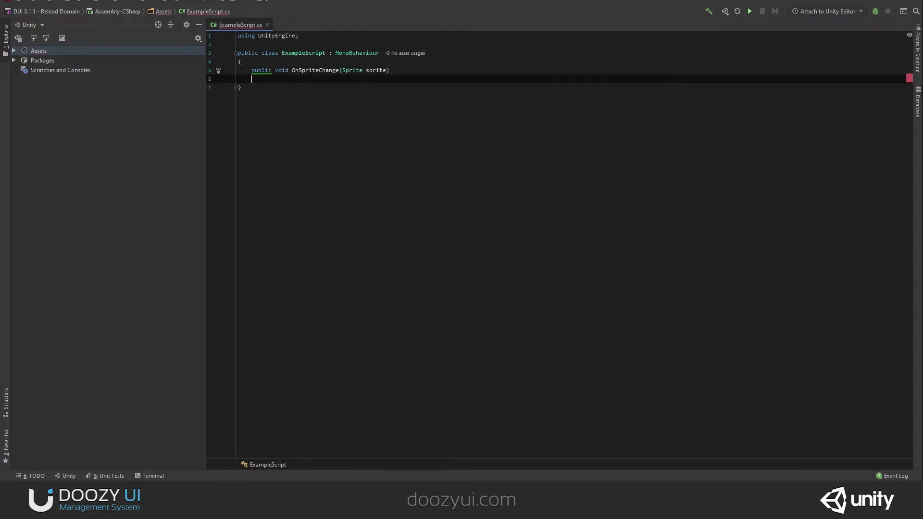
{"action": "type", "text": "{"}
{"action": "key", "text": "Return"}
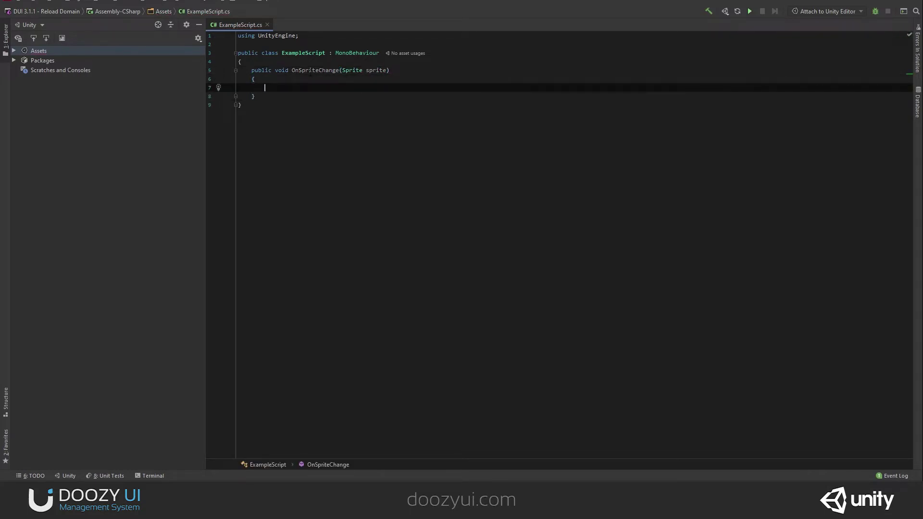
Fill the body: return if sprite is null, else Debug.Log("Sprite: " + sprite.name).
{"action": "key", "text": "ctrl+space"}
{"action": "key", "text": "Escape"}
{"action": "type", "text": "i"}
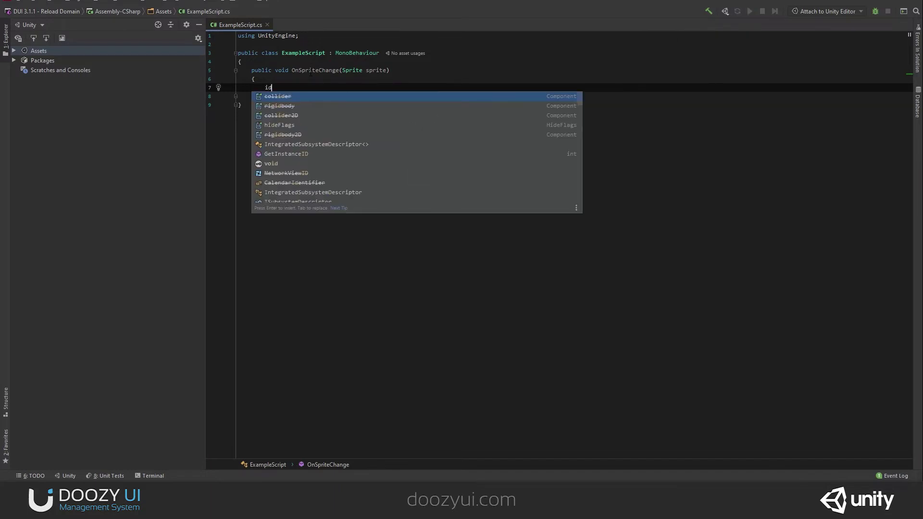
{"action": "type", "text": "f (sprite "}
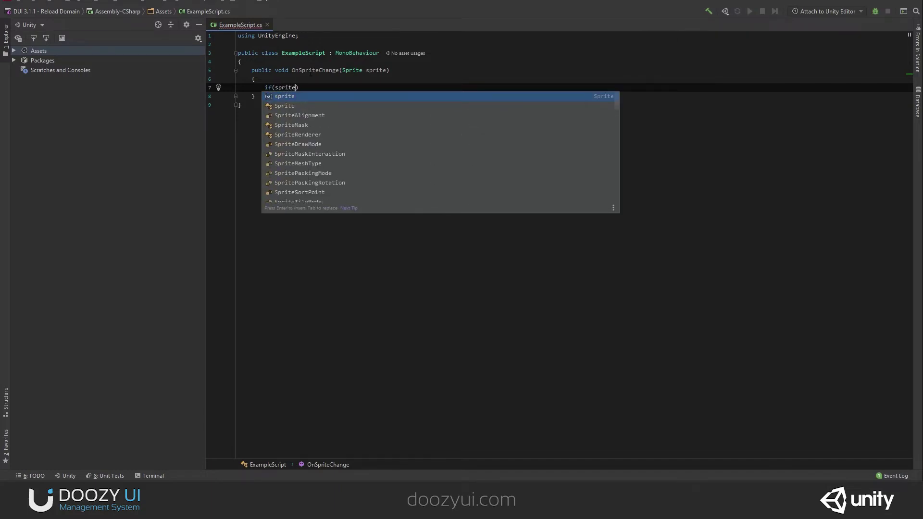
{"action": "type", "text": "== nul"}
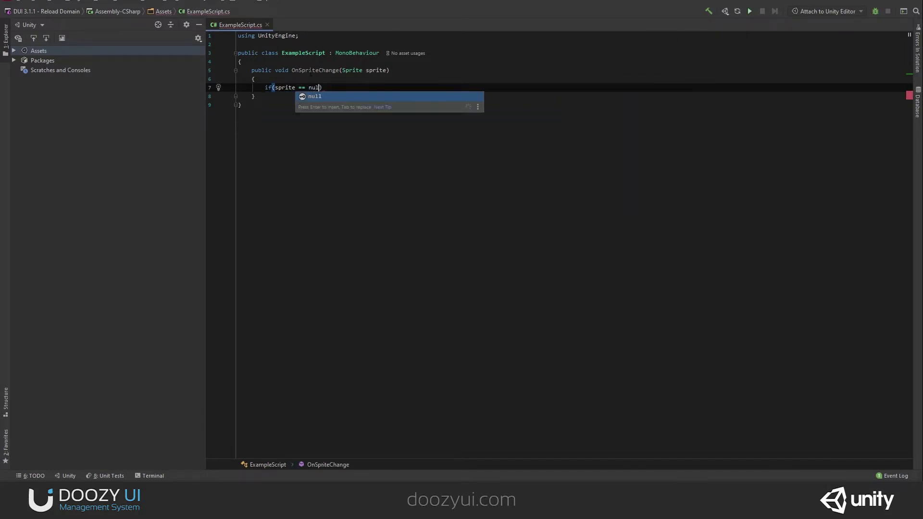
{"action": "type", "text": "l) re"}
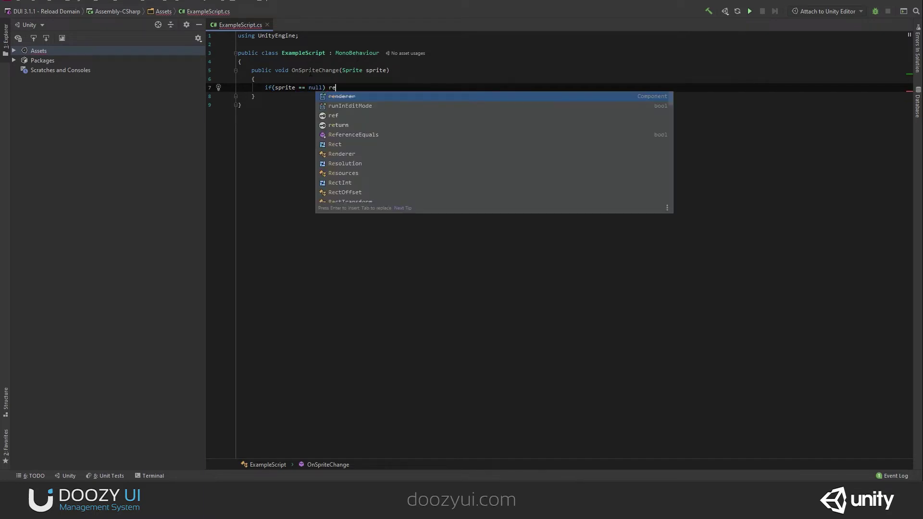
{"action": "type", "text": "turn;"}
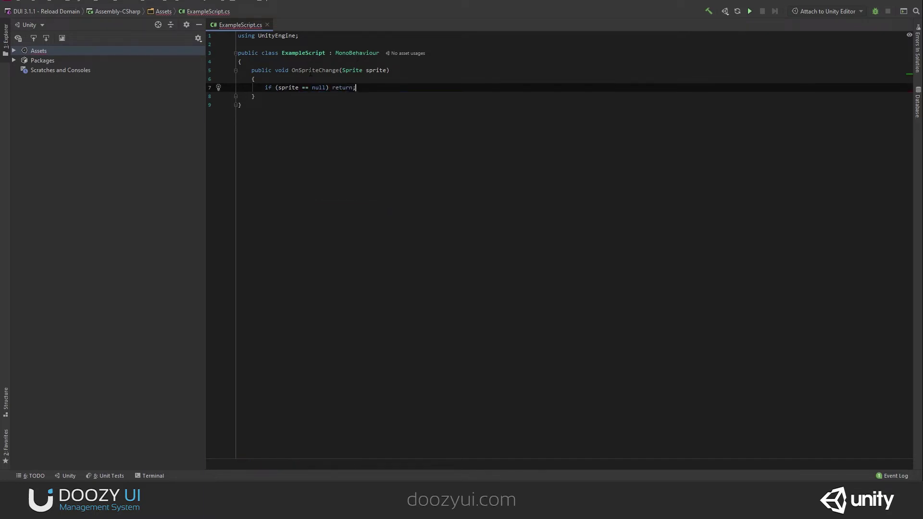
{"action": "key", "text": "Return"}
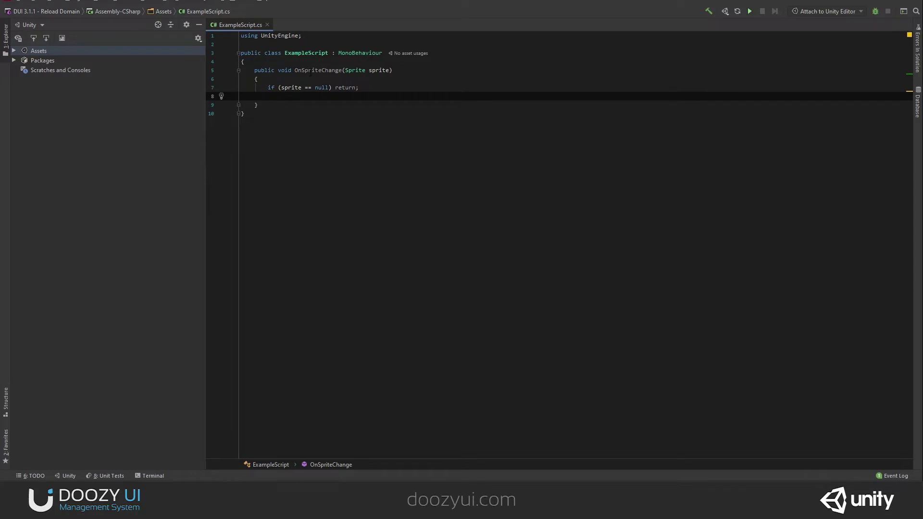
{"action": "type", "text": "Debug.l"}
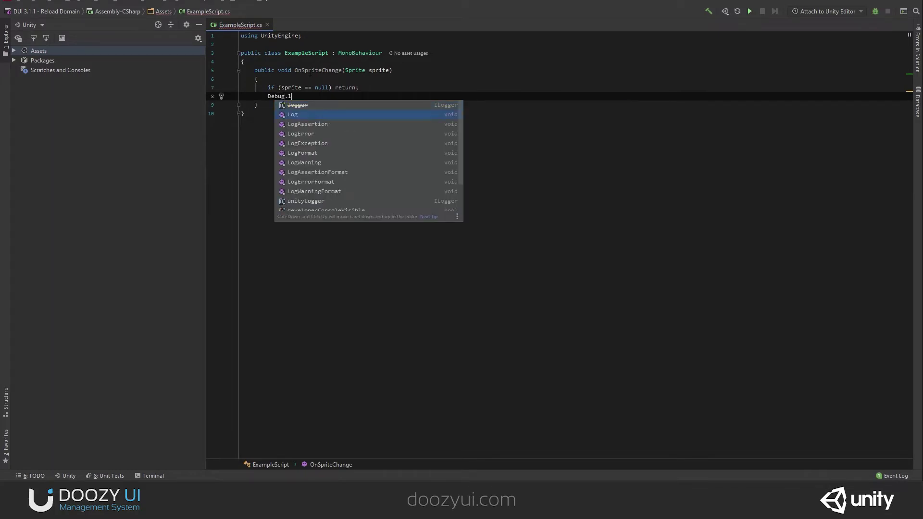
{"action": "key", "text": "Return"}
{"action": "type", "text": "\""}
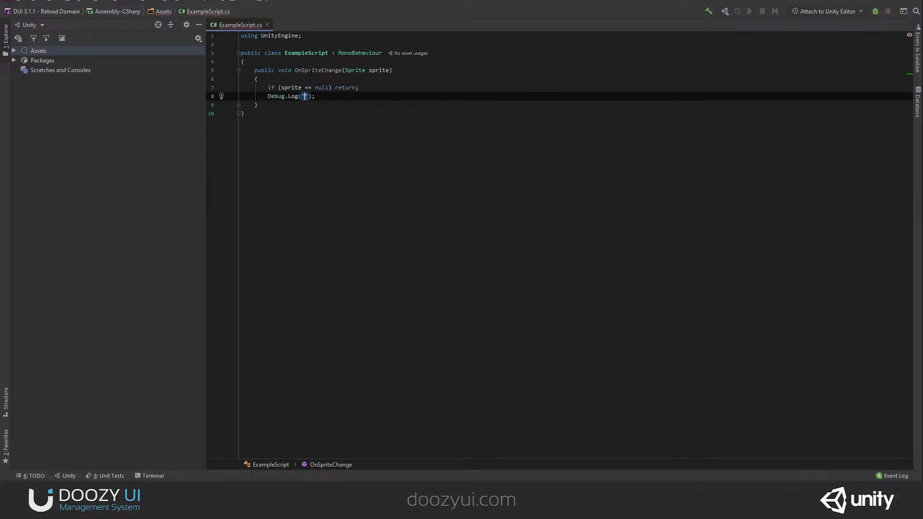
{"action": "type", "text": "Sprite: \""}
{"action": "type", "text": "+sor"}
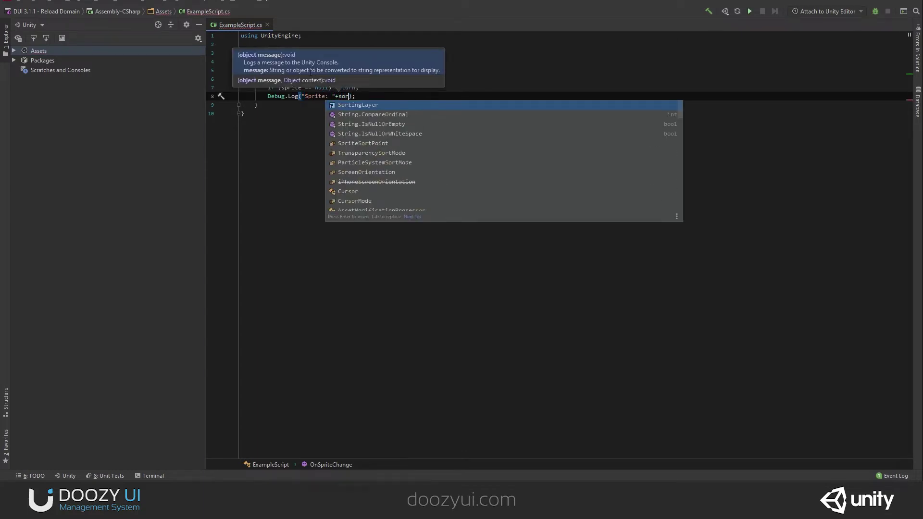
{"action": "key", "text": "BackSpace"}
{"action": "key", "text": "BackSpace"}
{"action": "type", "text": "p"}
{"action": "key", "text": "Return"}
{"action": "type", "text": ".na"}
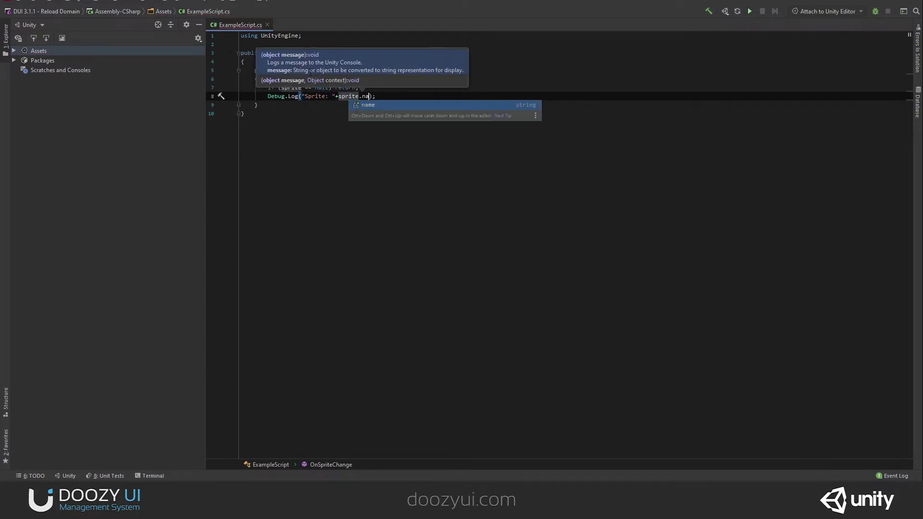
{"action": "key", "text": "Return"}
{"action": "type", "text": ");"}
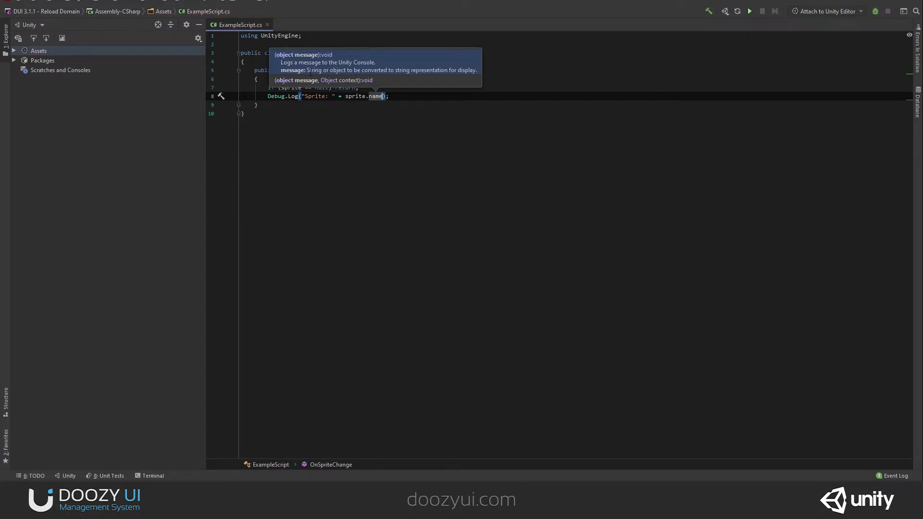
{"action": "left_click", "coordinate": [481, 105]}
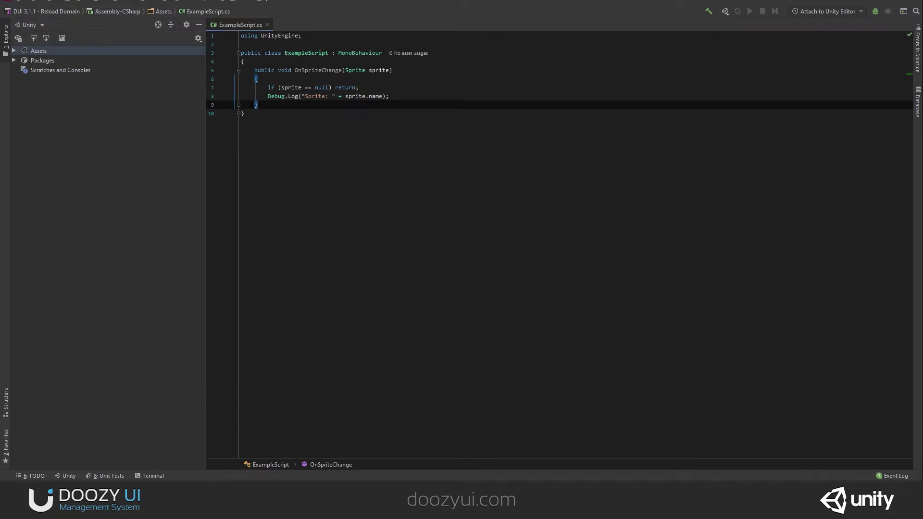
Wire the sprite event to ExampleScript.OnSpriteChange (dynamic), show the Console, and enter Play mode.
{"action": "key", "text": "alt+Tab"}
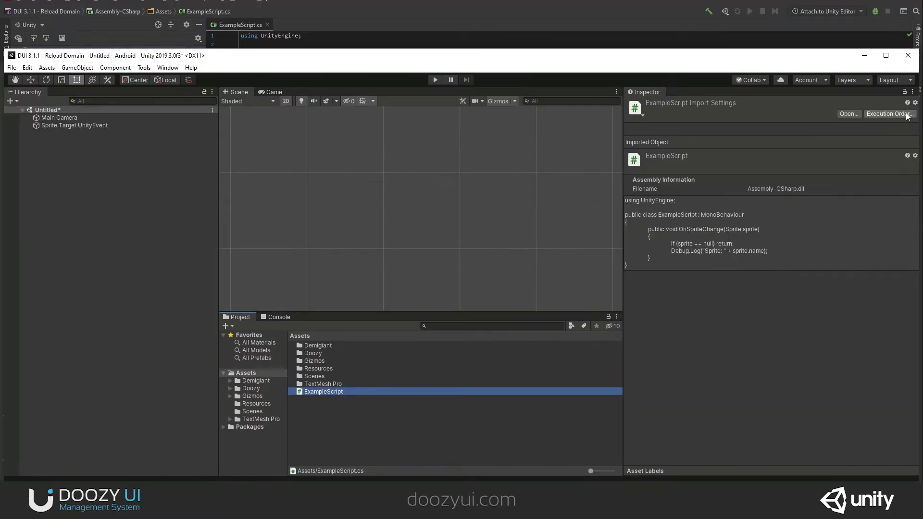
{"action": "left_click", "coordinate": [887, 55]}
{"action": "left_click", "coordinate": [45, 64]}
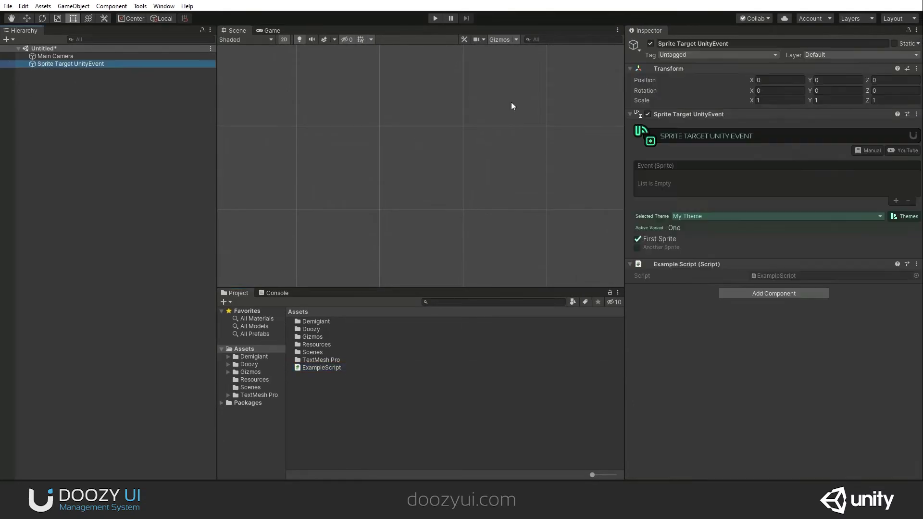
{"action": "left_click", "coordinate": [896, 200]}
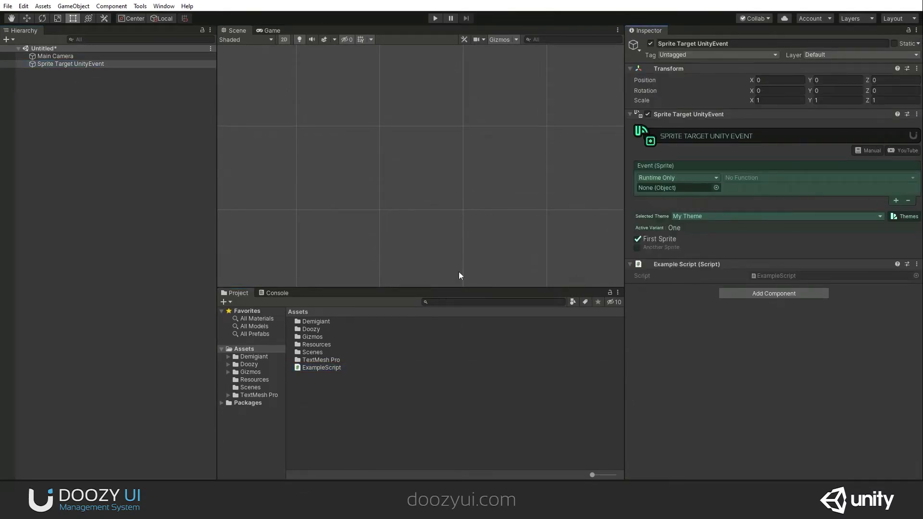
{"action": "left_click_drag", "start_coordinate": [675, 262], "coordinate": [673, 187]}
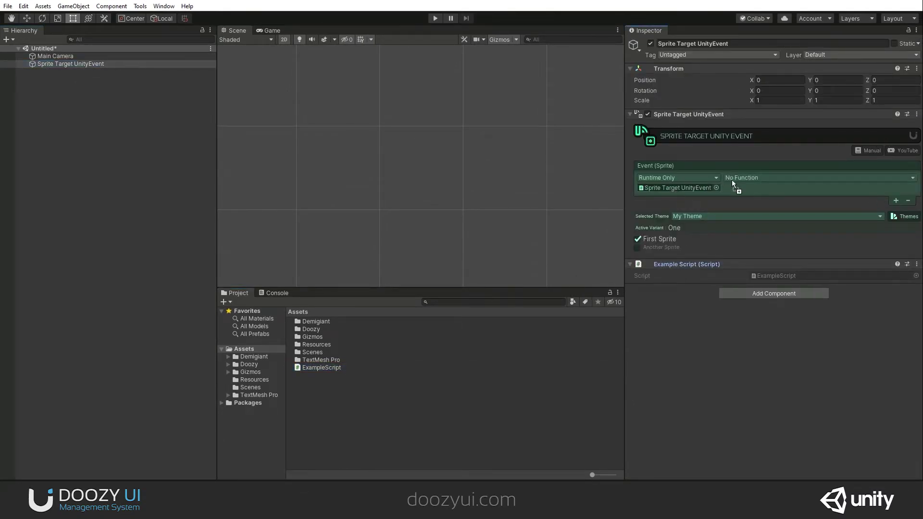
{"action": "left_click", "coordinate": [733, 179]}
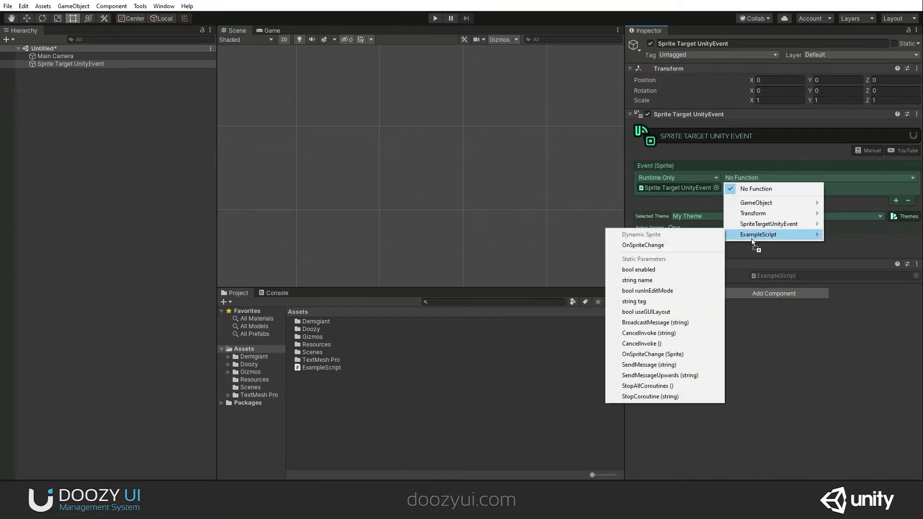
{"action": "mouse_move", "coordinate": [759, 234]}
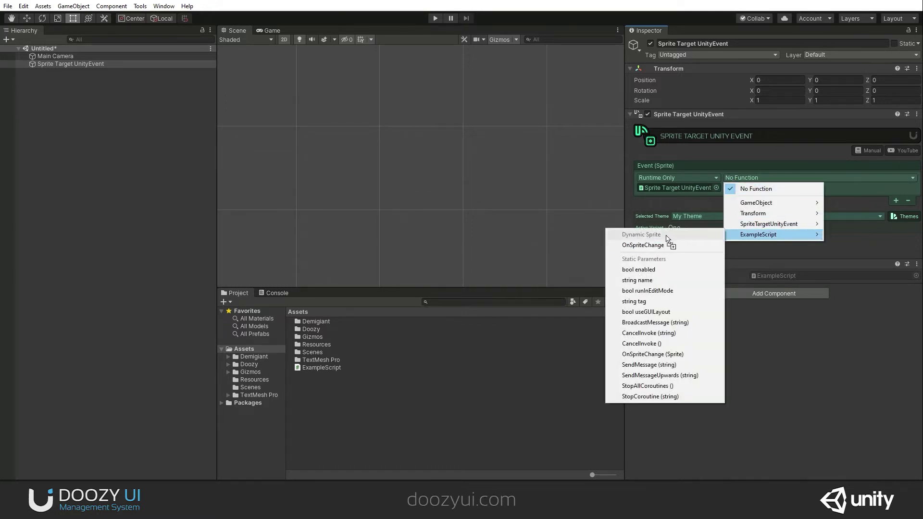
{"action": "left_click", "coordinate": [652, 248]}
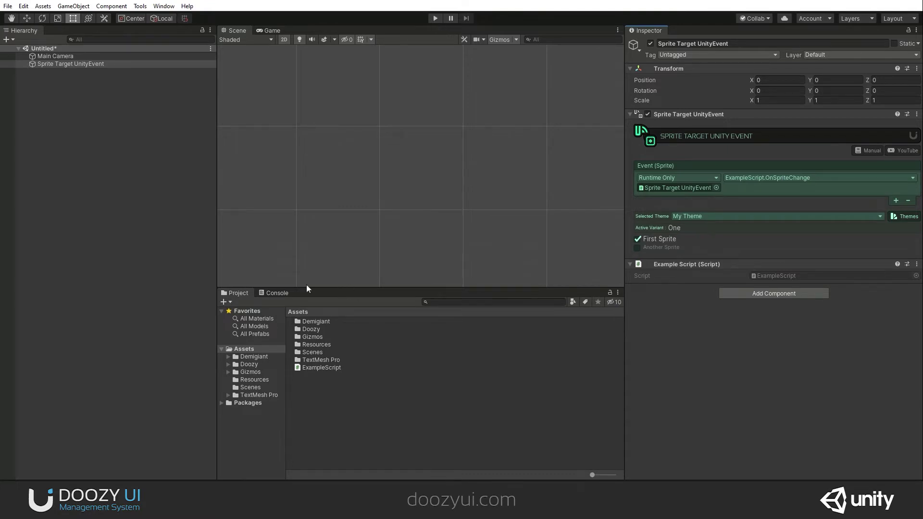
{"action": "left_click", "coordinate": [282, 293]}
{"action": "left_click", "coordinate": [435, 18]}
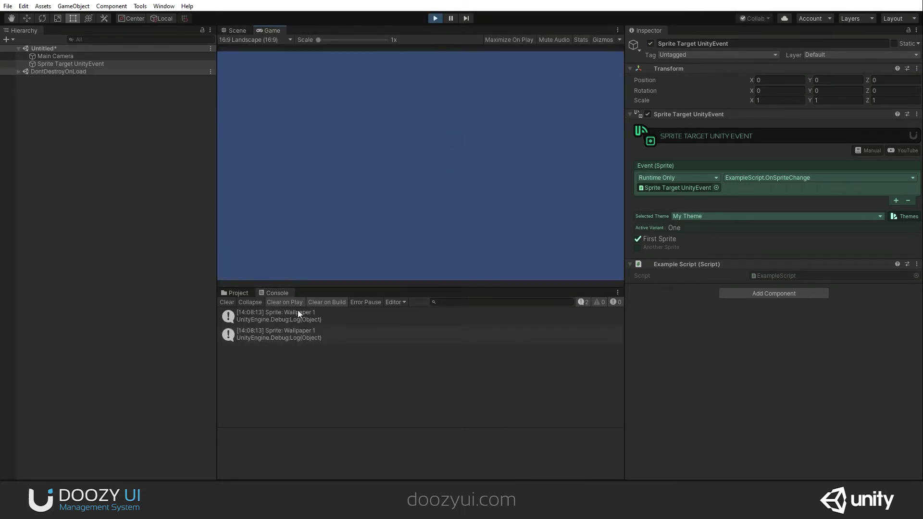
Clear the Console and switch My Theme's active variant to Two, Three, then One.
{"action": "left_click", "coordinate": [227, 302]}
{"action": "left_click", "coordinate": [908, 217]}
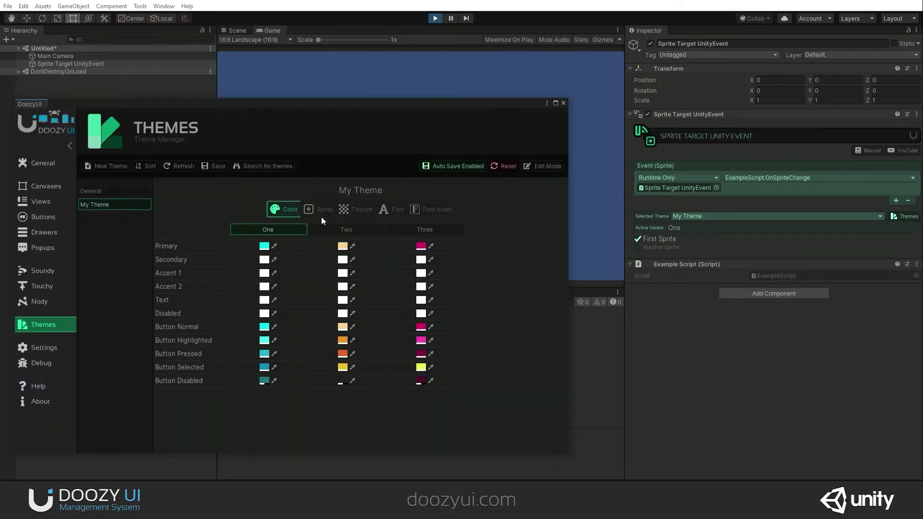
{"action": "left_click", "coordinate": [320, 213]}
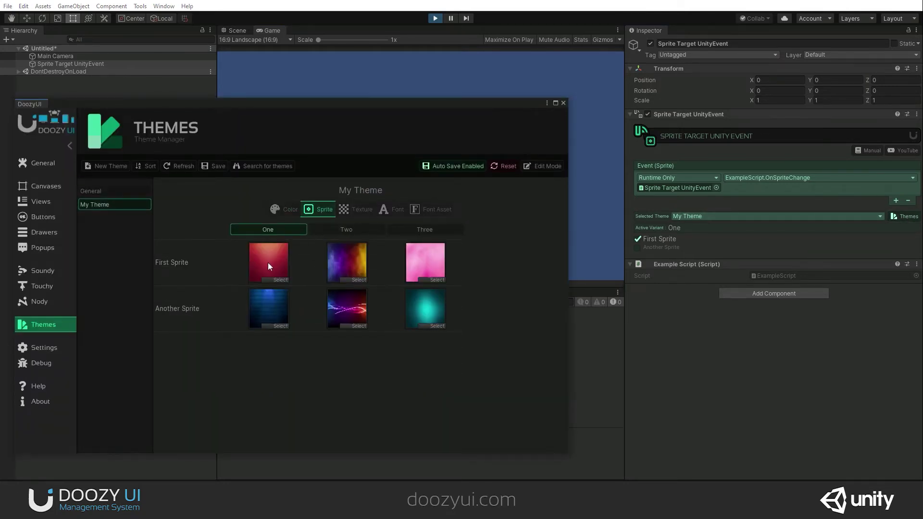
{"action": "left_click_drag", "start_coordinate": [378, 100], "coordinate": [856, 88]}
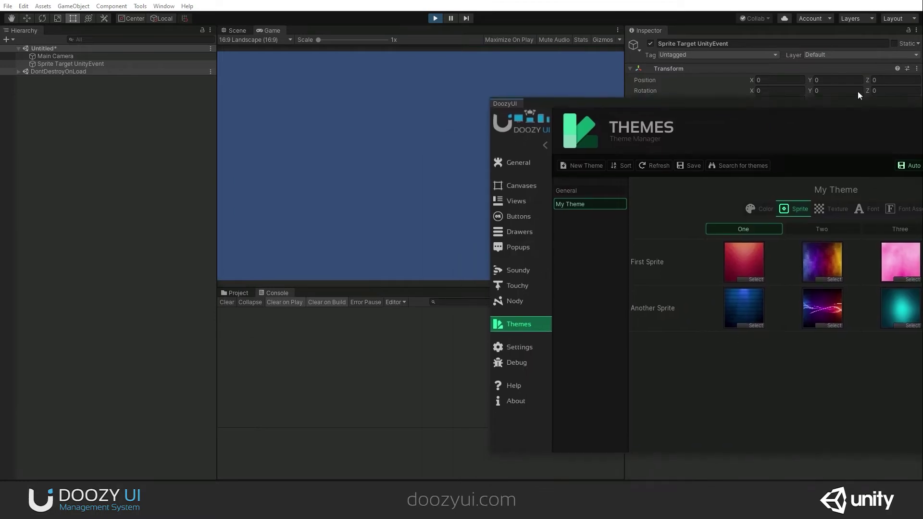
{"action": "left_click", "coordinate": [817, 217]}
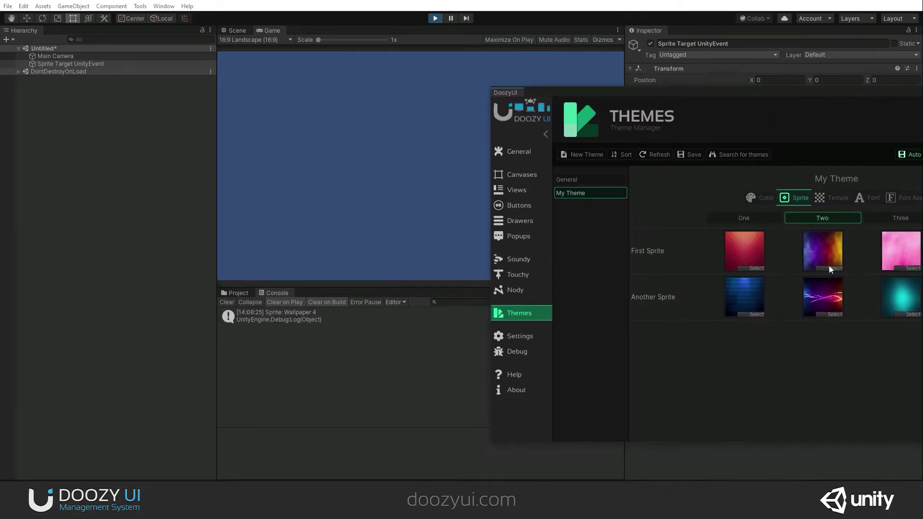
{"action": "left_click", "coordinate": [895, 219]}
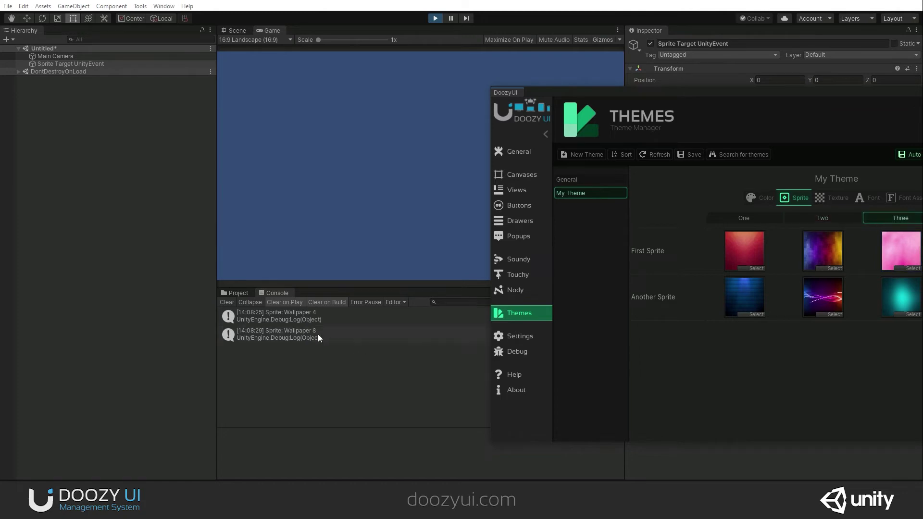
{"action": "left_click", "coordinate": [744, 217]}
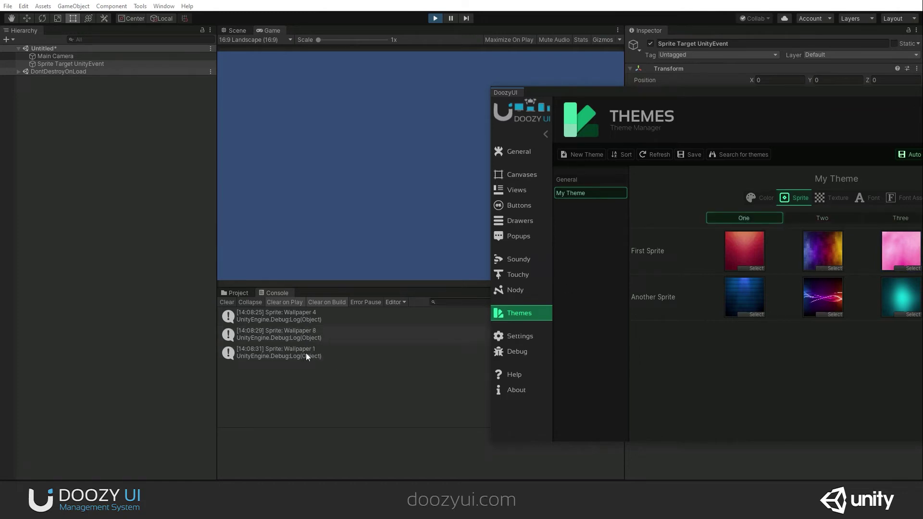
Stop Play mode and close the Themes manager.
{"action": "left_click_drag", "start_coordinate": [570, 92], "coordinate": [326, 124]}
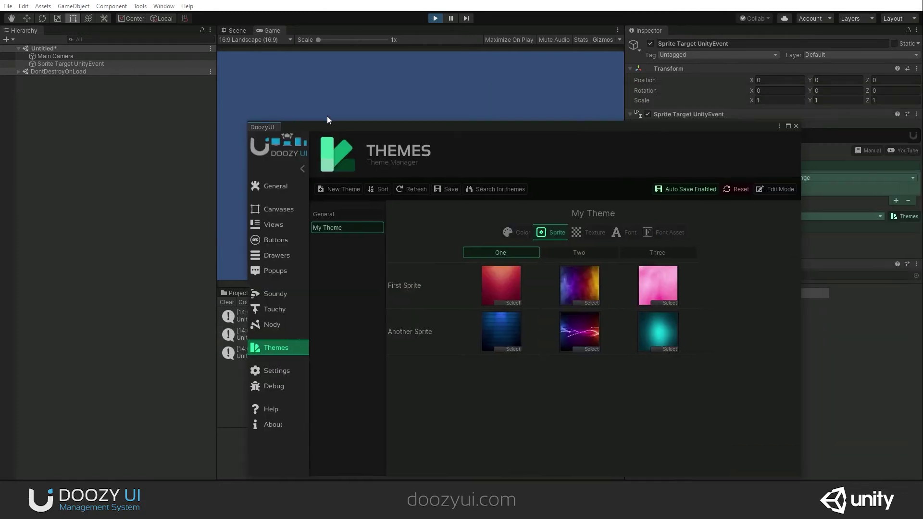
{"action": "left_click", "coordinate": [432, 19]}
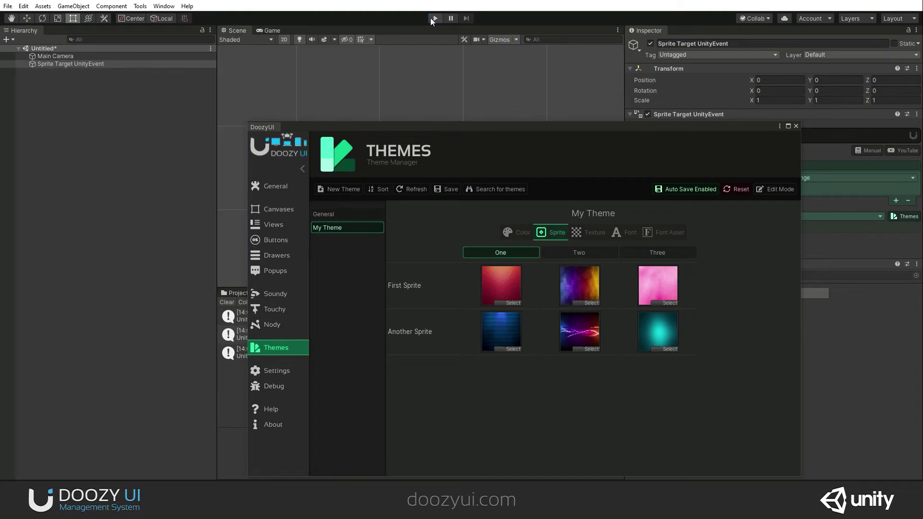
{"action": "left_click", "coordinate": [797, 126]}
Create a UI Image under a new Canvas, then reselect Sprite Target UnityEvent.
{"action": "left_click", "coordinate": [225, 302]}
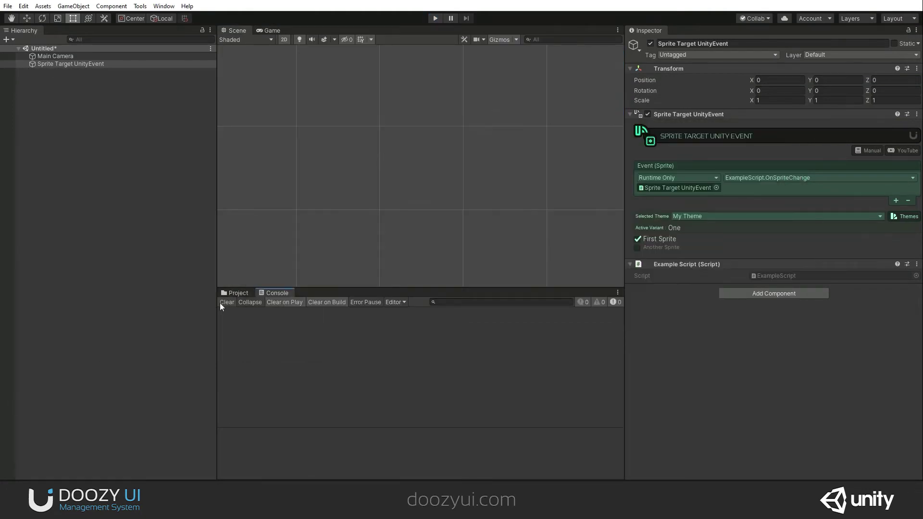
{"action": "left_click", "coordinate": [57, 114]}
{"action": "right_click", "coordinate": [57, 113]}
{"action": "mouse_move", "coordinate": [101, 288]}
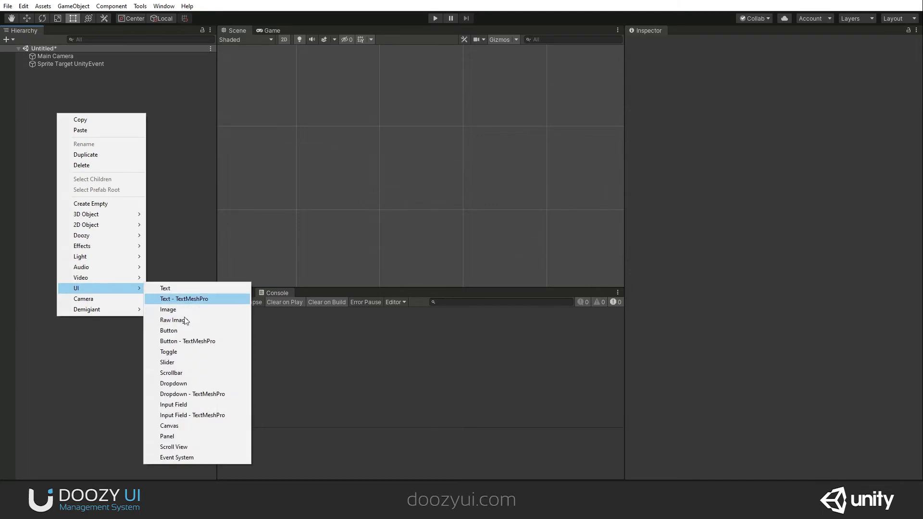
{"action": "left_click", "coordinate": [192, 309]}
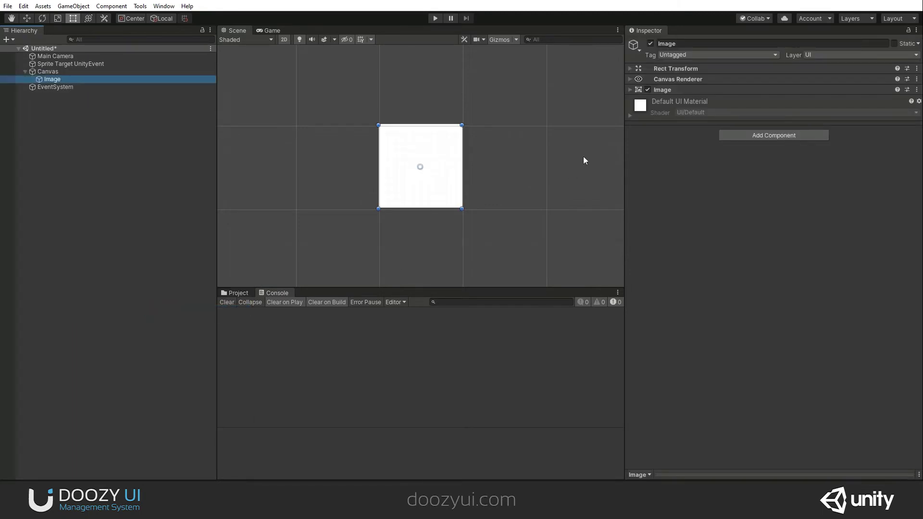
{"action": "left_click", "coordinate": [631, 91]}
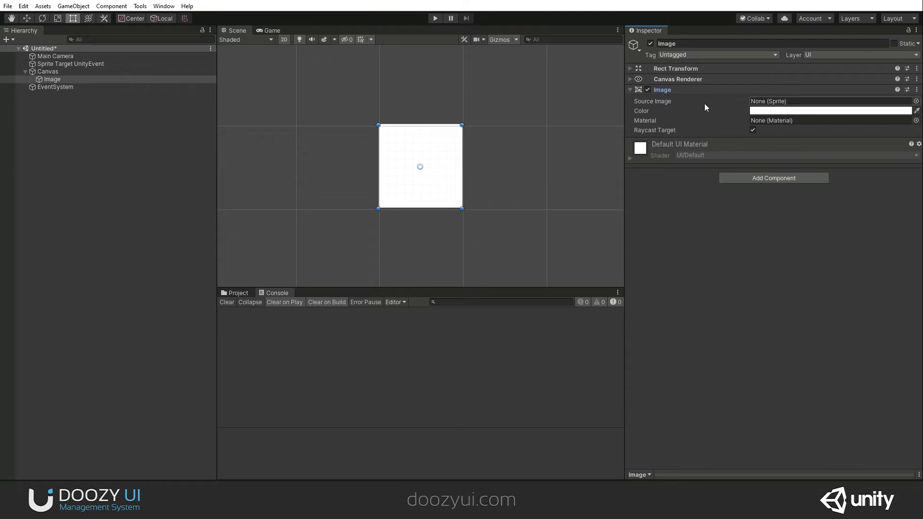
{"action": "left_click", "coordinate": [97, 65]}
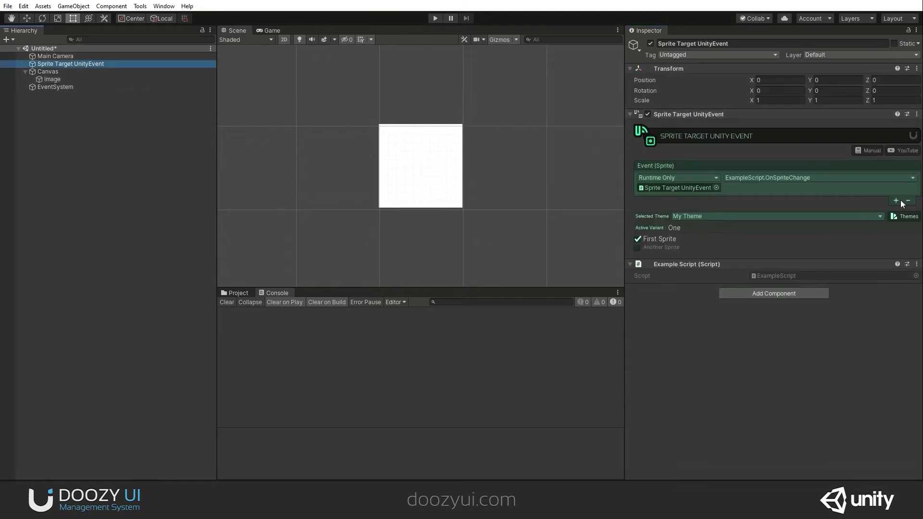
Add a second listener setting Image.sprite (dynamic) on the Image, then enter Play mode.
{"action": "left_click", "coordinate": [896, 200]}
{"action": "left_click_drag", "start_coordinate": [59, 64], "coordinate": [689, 213]}
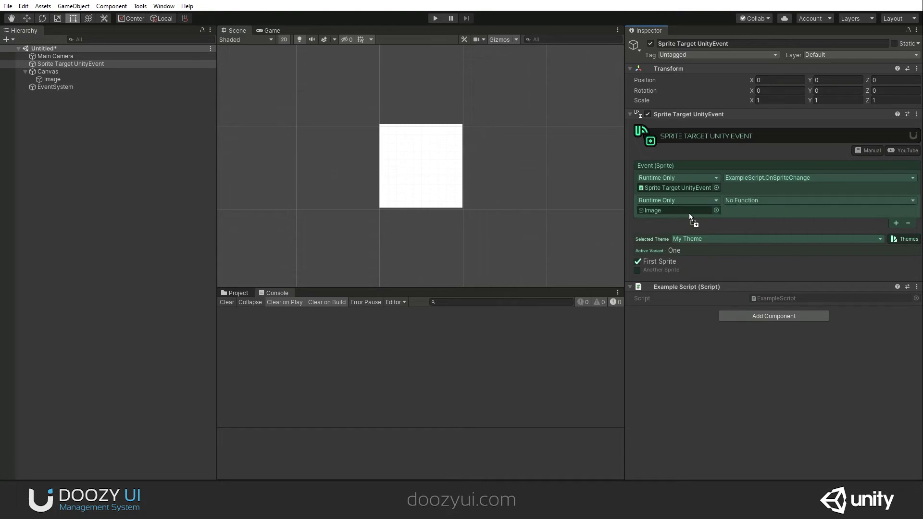
{"action": "left_click", "coordinate": [768, 202]}
{"action": "mouse_move", "coordinate": [751, 257]}
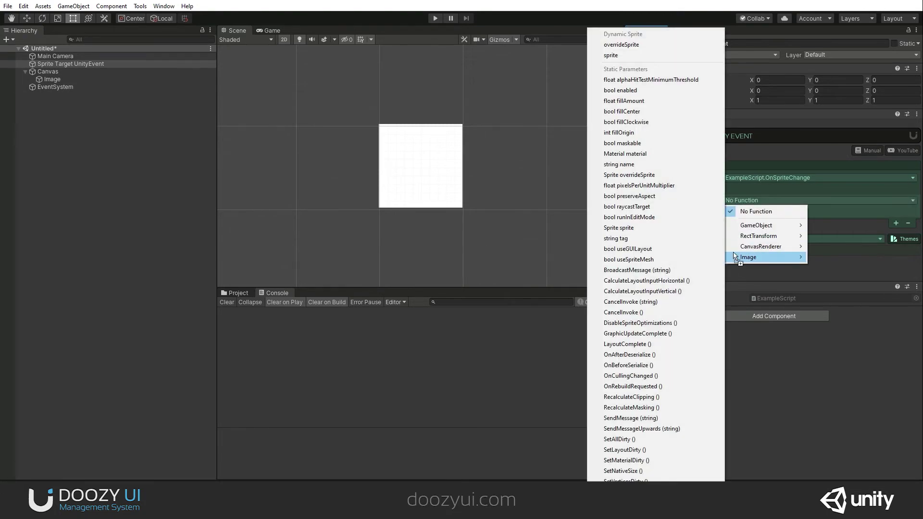
{"action": "left_click", "coordinate": [611, 54]}
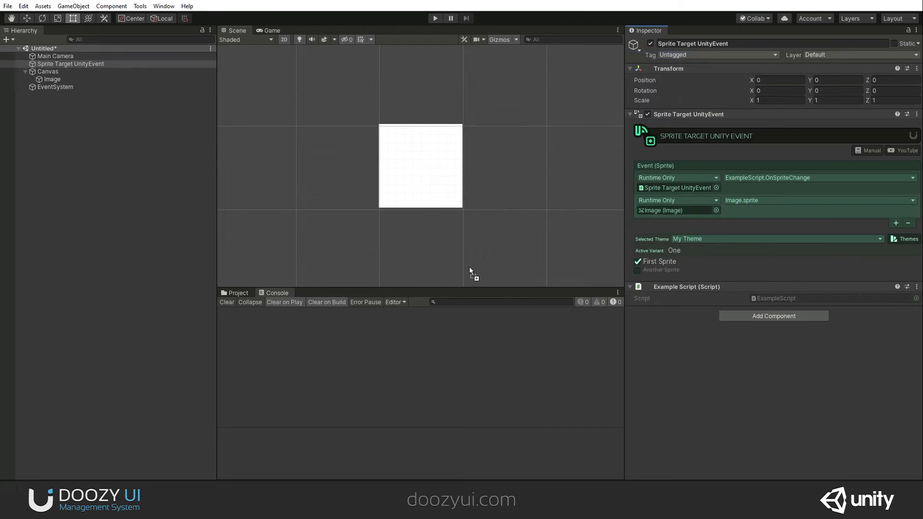
{"action": "left_click", "coordinate": [434, 17]}
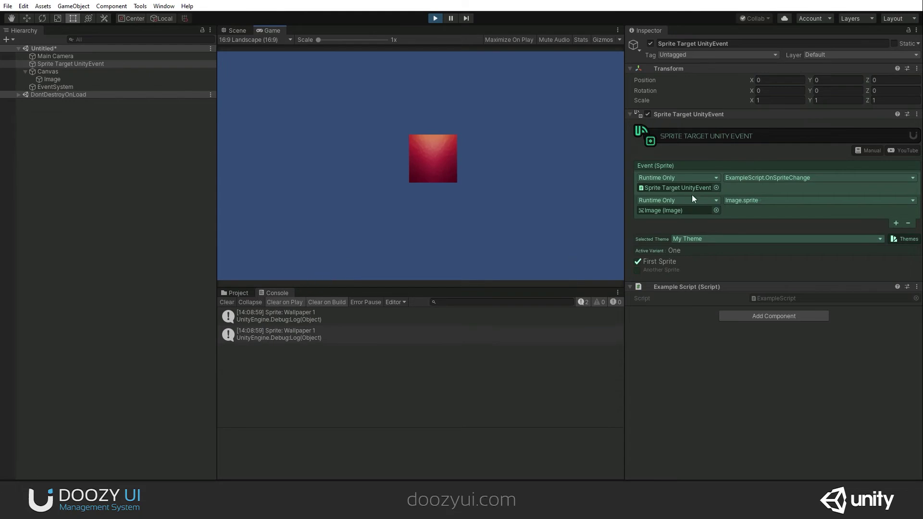
Show My Theme's sprite variants and switch the active variant to Two, then Three.
{"action": "left_click", "coordinate": [901, 241]}
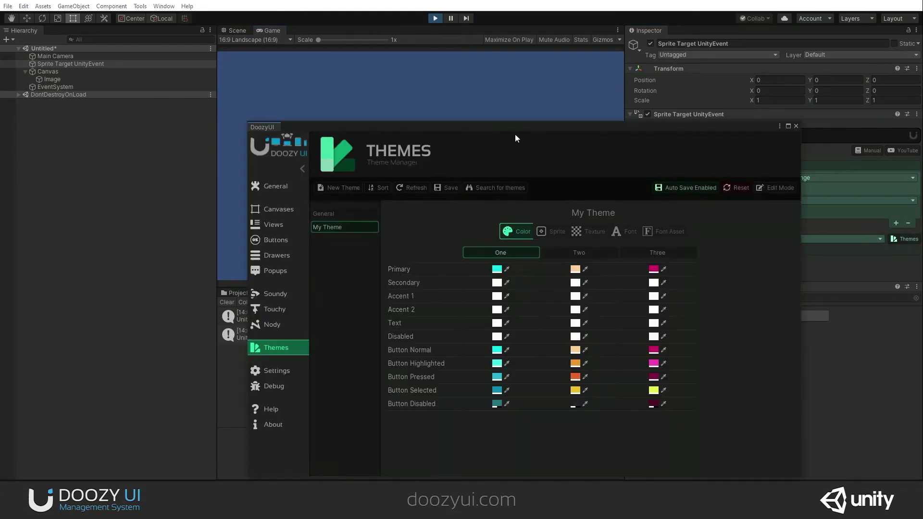
{"action": "left_click_drag", "start_coordinate": [501, 125], "coordinate": [428, 222]}
{"action": "left_click", "coordinate": [480, 326]}
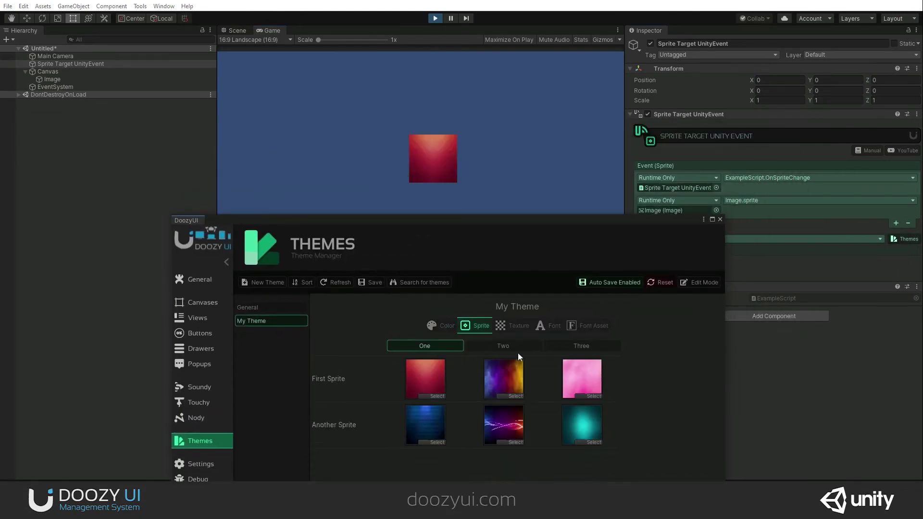
{"action": "left_click", "coordinate": [508, 347]}
{"action": "left_click", "coordinate": [590, 346]}
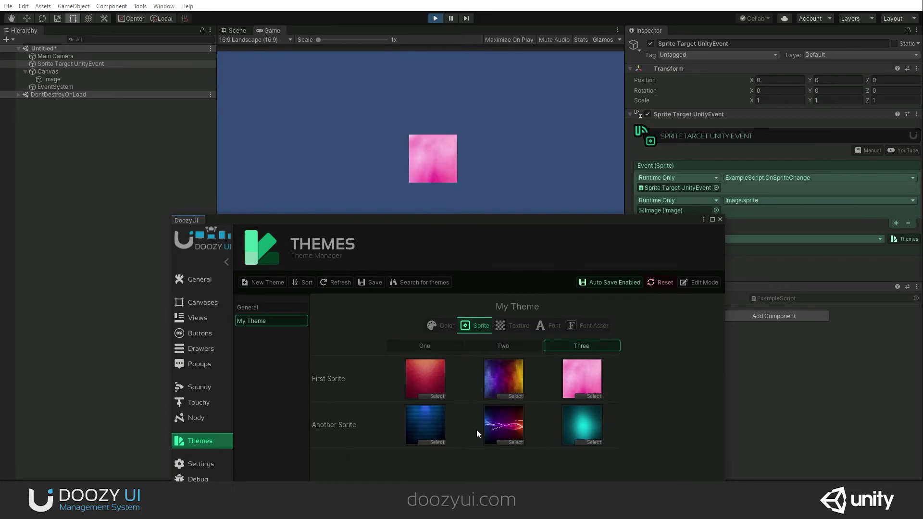
Target Another Sprite, switch variants to Two and One, then stop Play mode.
{"action": "left_click_drag", "start_coordinate": [392, 211], "coordinate": [461, 292]}
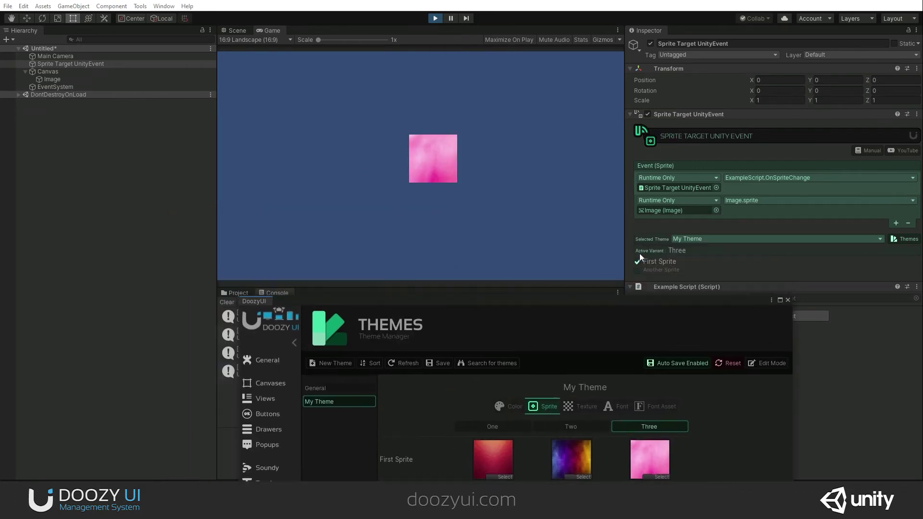
{"action": "left_click", "coordinate": [635, 273]}
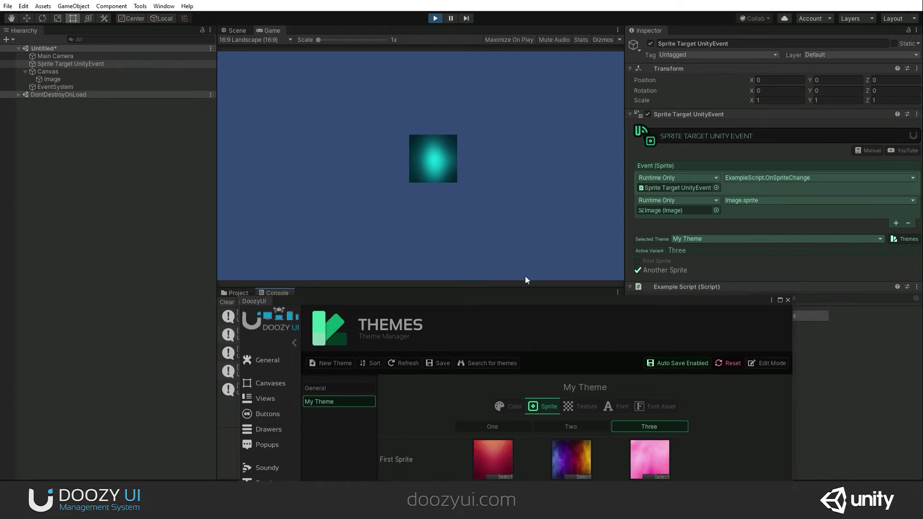
{"action": "left_click_drag", "start_coordinate": [512, 296], "coordinate": [245, 180]}
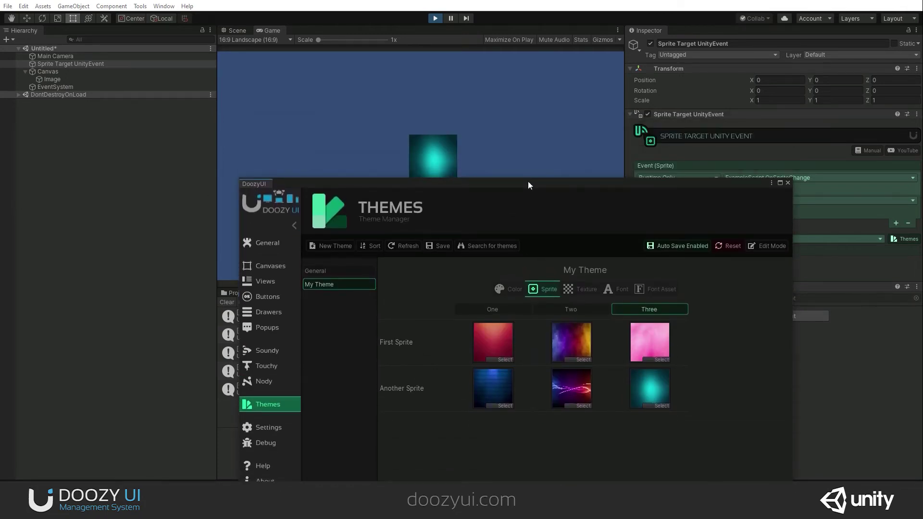
{"action": "left_click_drag", "start_coordinate": [528, 180], "coordinate": [548, 264]}
{"action": "left_click", "coordinate": [573, 395]}
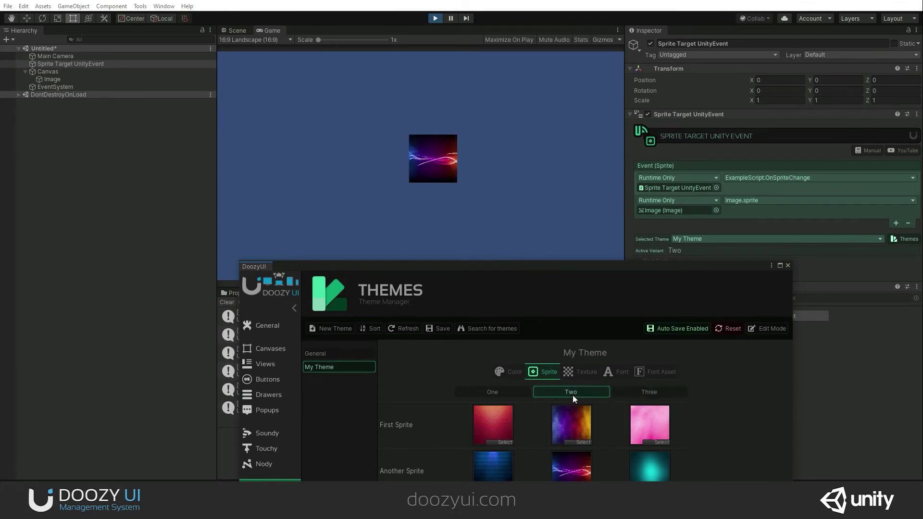
{"action": "left_click", "coordinate": [515, 396]}
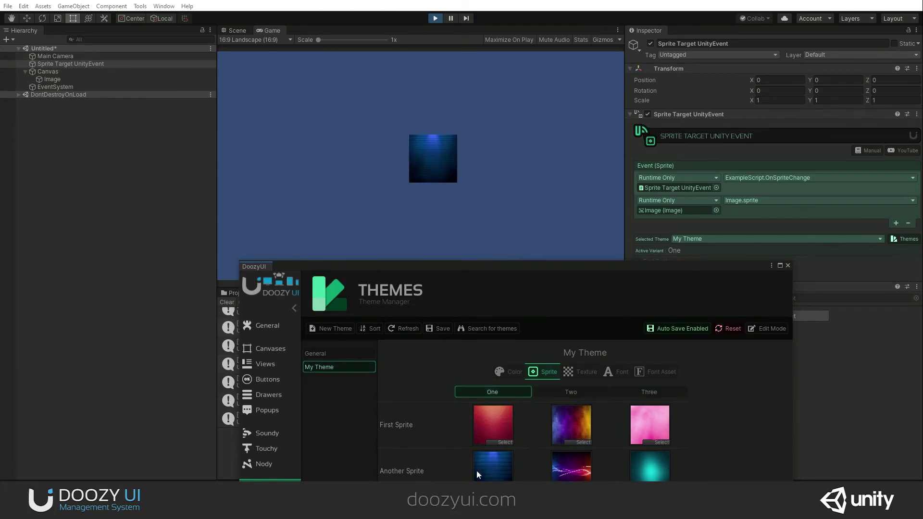
{"action": "left_click_drag", "start_coordinate": [558, 273], "coordinate": [435, 255]}
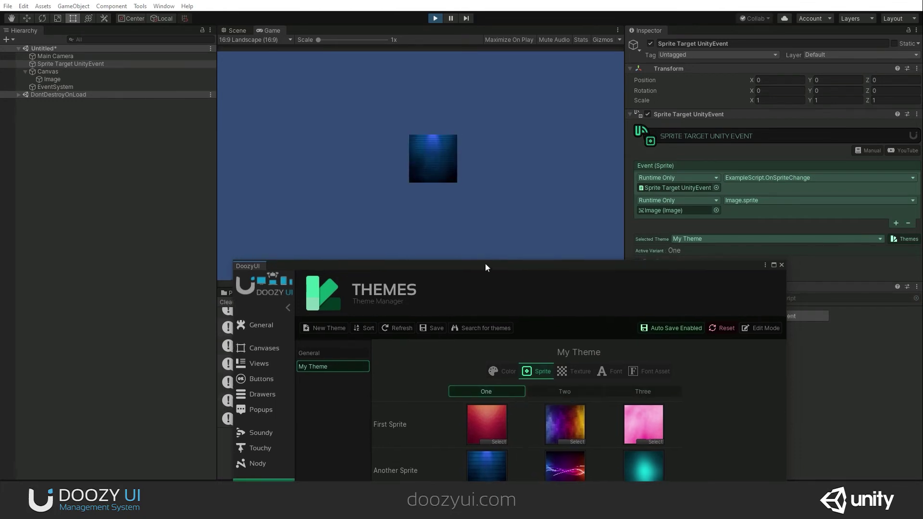
{"action": "left_click", "coordinate": [436, 19]}
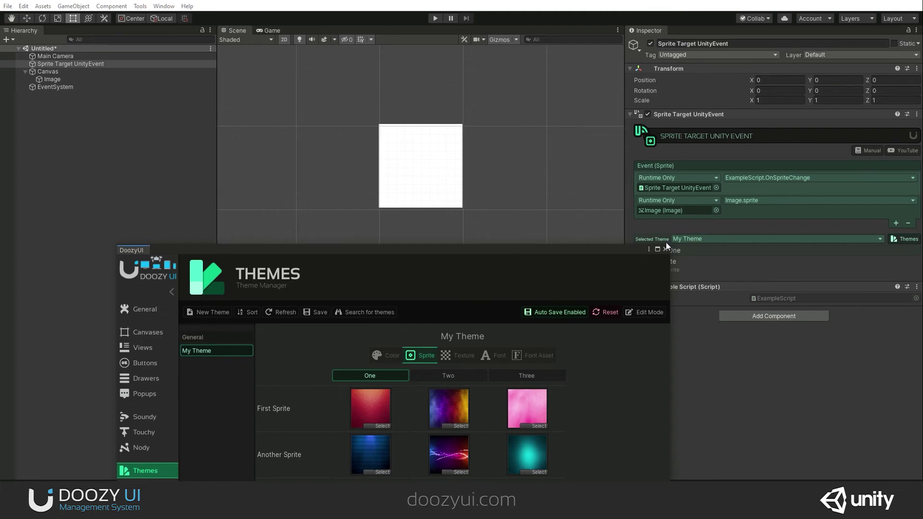
Close the Themes manager, clear the Console and create a new 2D Sprite object.
{"action": "left_click", "coordinate": [665, 249]}
{"action": "left_click", "coordinate": [103, 158]}
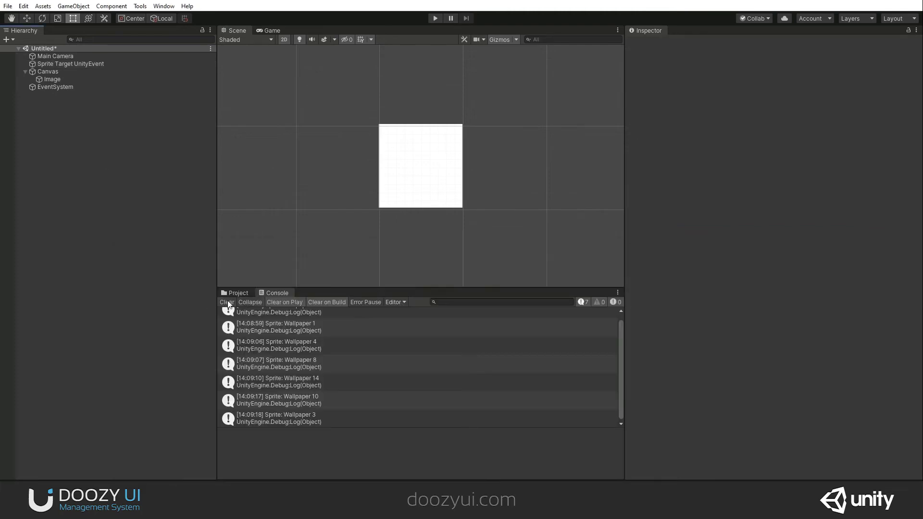
{"action": "left_click", "coordinate": [227, 302]}
{"action": "right_click", "coordinate": [88, 136]}
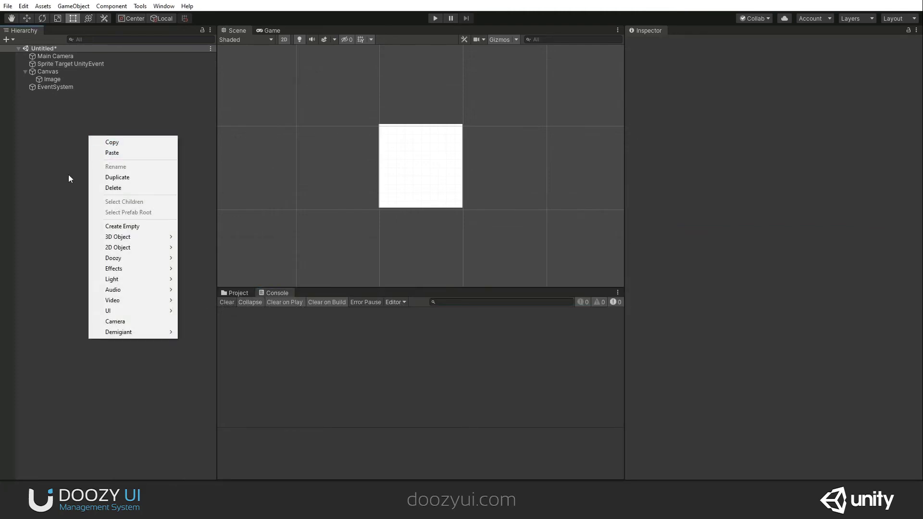
{"action": "left_click", "coordinate": [213, 247]}
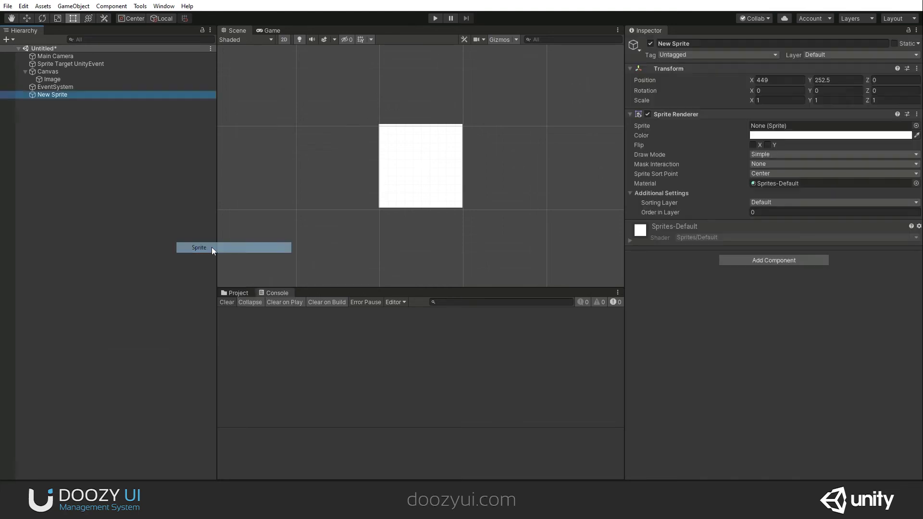
Frame the new sprite and move it left and down in the scene.
{"action": "left_click", "coordinate": [409, 205]}
{"action": "key", "text": "f"}
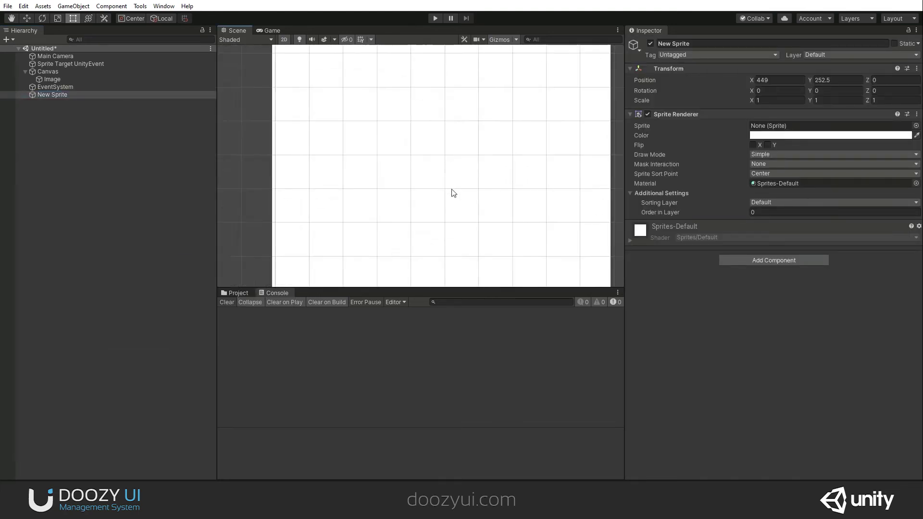
{"action": "scroll", "coordinate": [453, 193], "scroll_direction": "down", "scroll_amount": 5}
{"action": "key", "text": "w"}
{"action": "left_click_drag", "start_coordinate": [489, 187], "coordinate": [373, 185]}
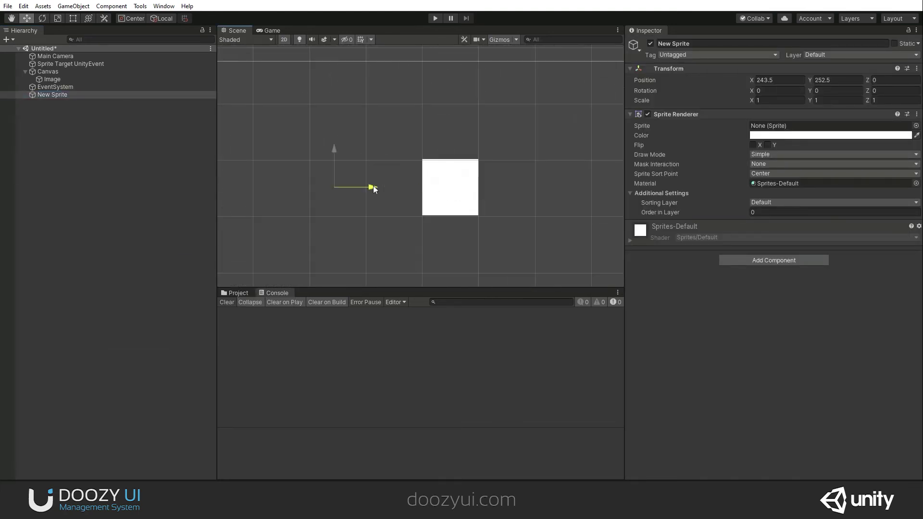
{"action": "left_click_drag", "start_coordinate": [334, 150], "coordinate": [334, 168]}
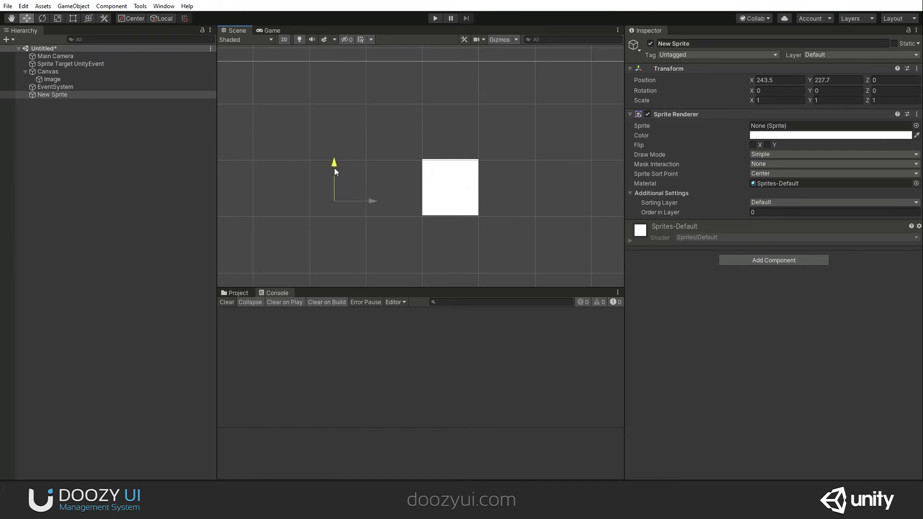
Assign the angle-double-down icon to the sprite, frame it, and reselect Sprite Target UnityEvent.
{"action": "left_click", "coordinate": [916, 126]}
{"action": "double_click", "coordinate": [269, 98]}
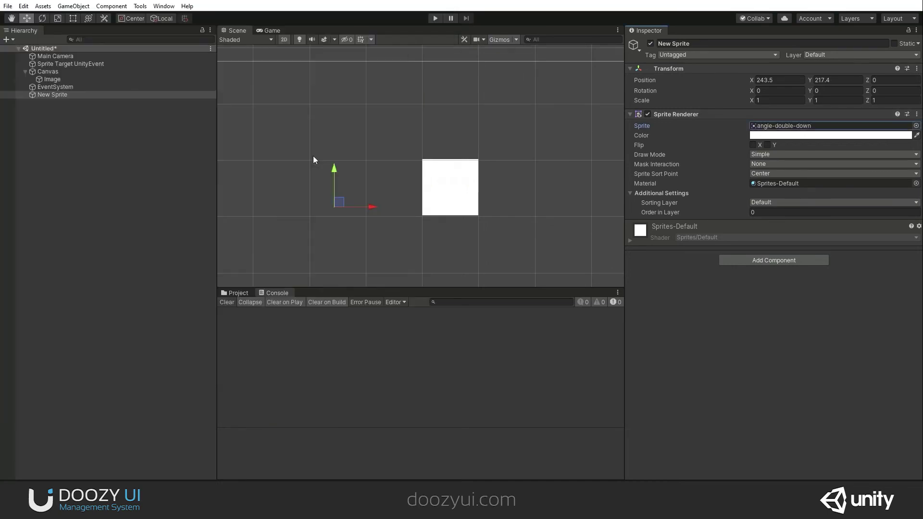
{"action": "key", "text": "f"}
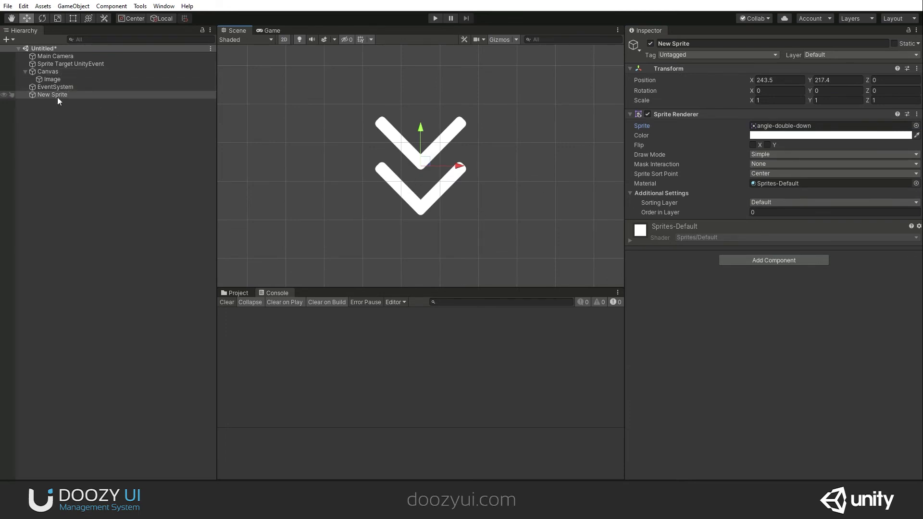
{"action": "left_click", "coordinate": [45, 63]}
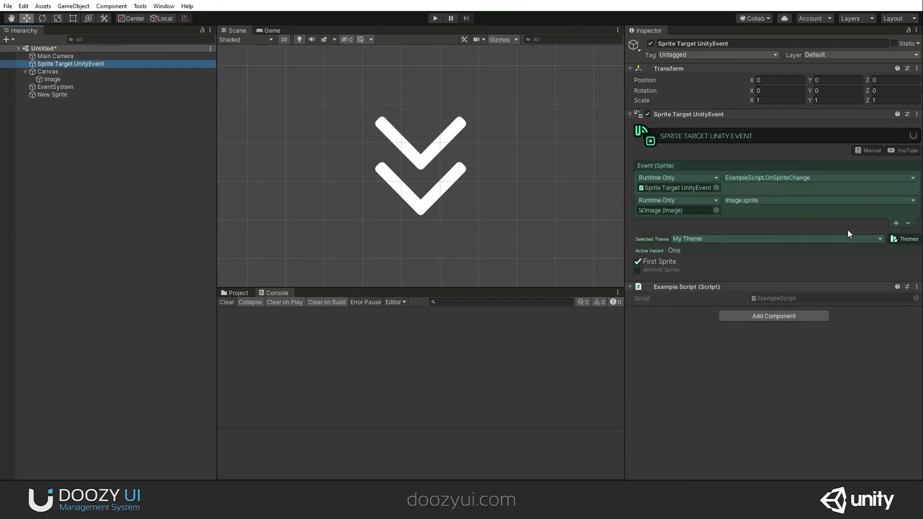
Add a third listener setting New Sprite's SpriteRenderer.sprite, then enter Play mode.
{"action": "left_click", "coordinate": [896, 223]}
{"action": "left_click_drag", "start_coordinate": [52, 94], "coordinate": [693, 232]}
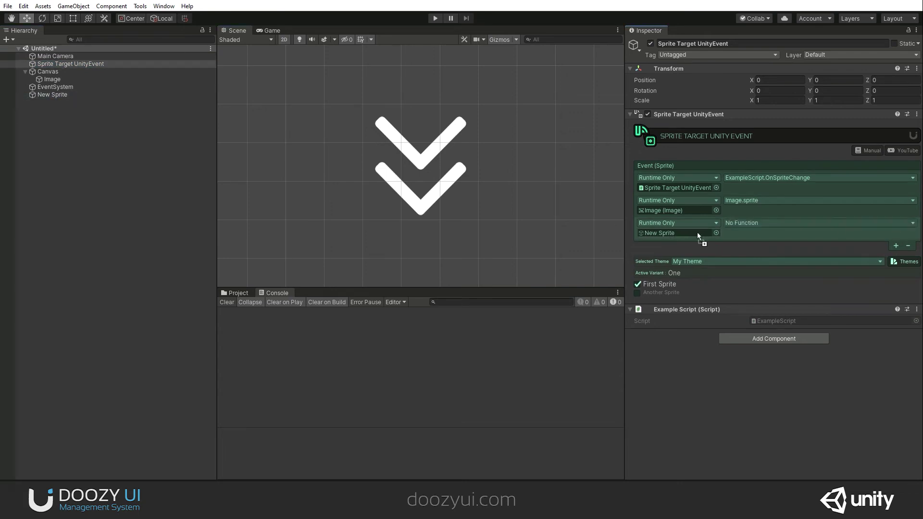
{"action": "left_click", "coordinate": [752, 222]}
{"action": "mouse_move", "coordinate": [762, 269]}
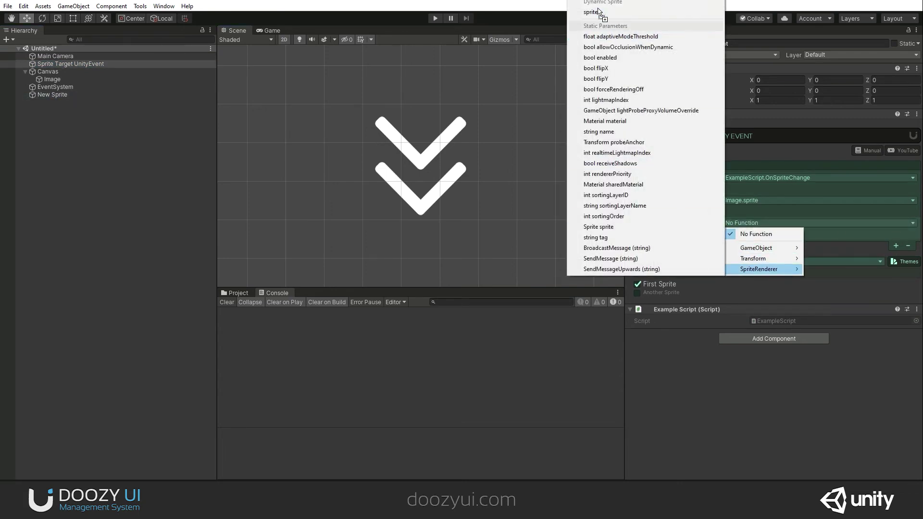
{"action": "left_click", "coordinate": [592, 12]}
{"action": "left_click", "coordinate": [434, 16]}
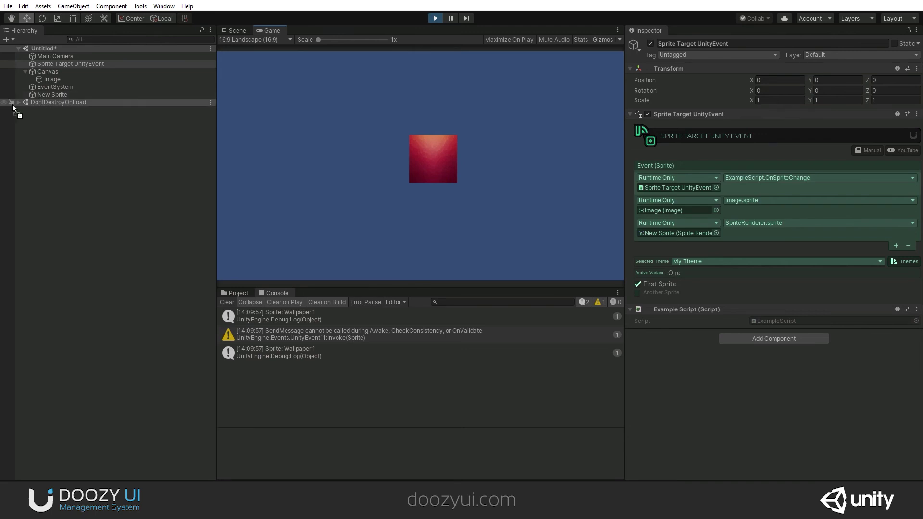
Clear the Console and deactivate the UI Image object.
{"action": "left_click_drag", "start_coordinate": [223, 215], "coordinate": [172, 178]}
{"action": "left_click", "coordinate": [225, 303]}
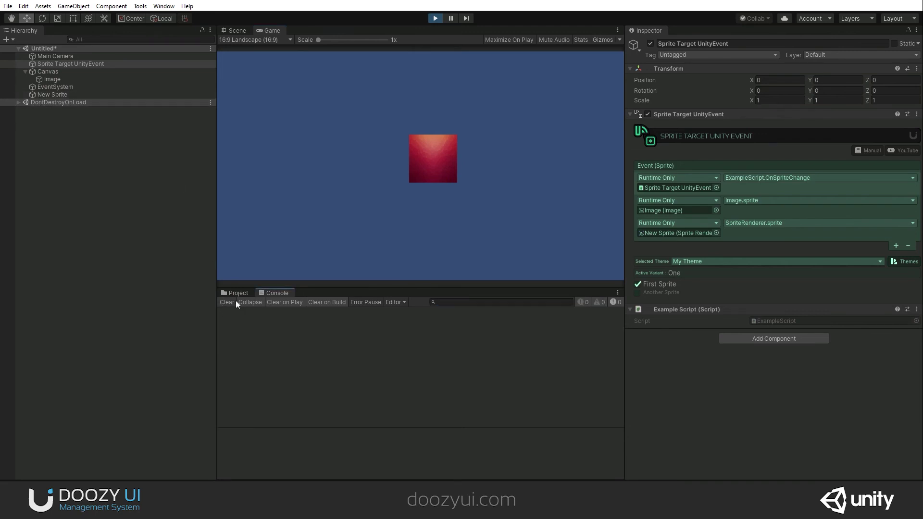
{"action": "left_click", "coordinate": [52, 79]}
{"action": "left_click", "coordinate": [650, 45]}
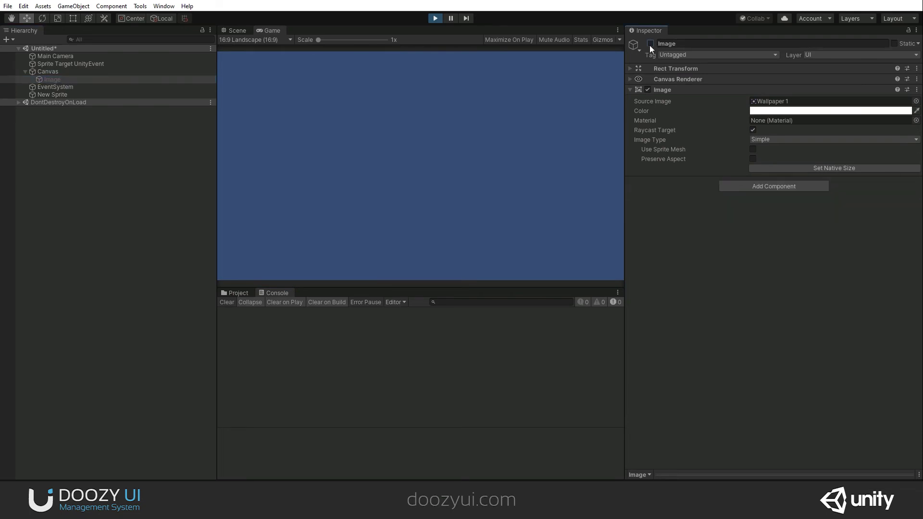
Set New Sprite's position to X 0, Y 0 and reselect Sprite Target UnityEvent.
{"action": "left_click", "coordinate": [57, 88]}
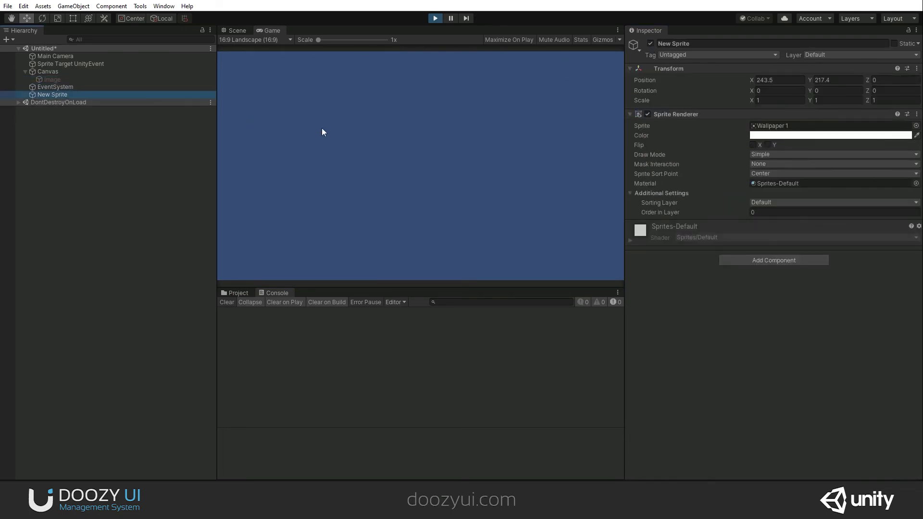
{"action": "left_click", "coordinate": [654, 79]}
{"action": "left_click", "coordinate": [794, 80]}
{"action": "type", "text": "0"}
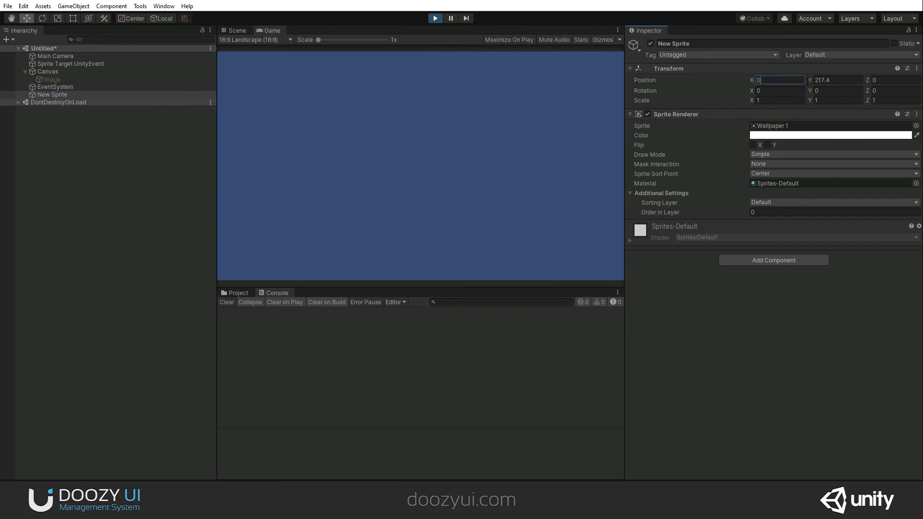
{"action": "left_click", "coordinate": [836, 80]}
{"action": "type", "text": "0"}
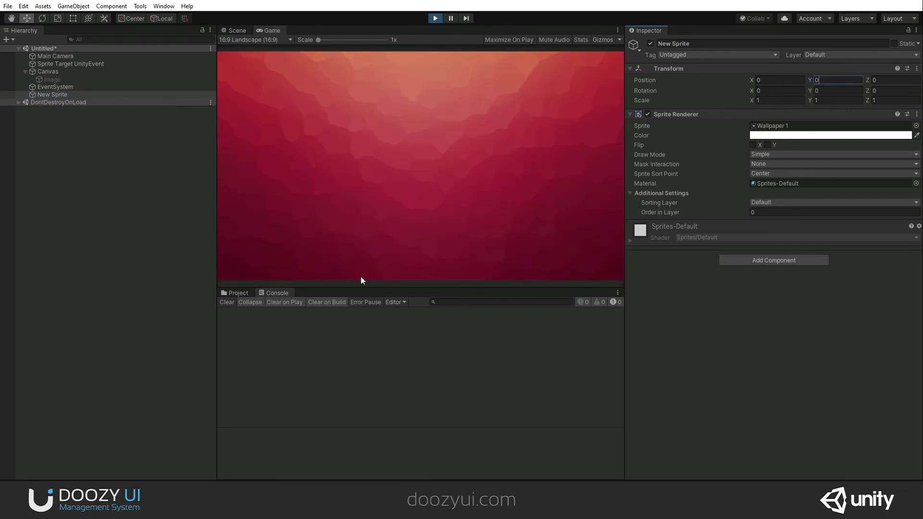
{"action": "left_click", "coordinate": [36, 97]}
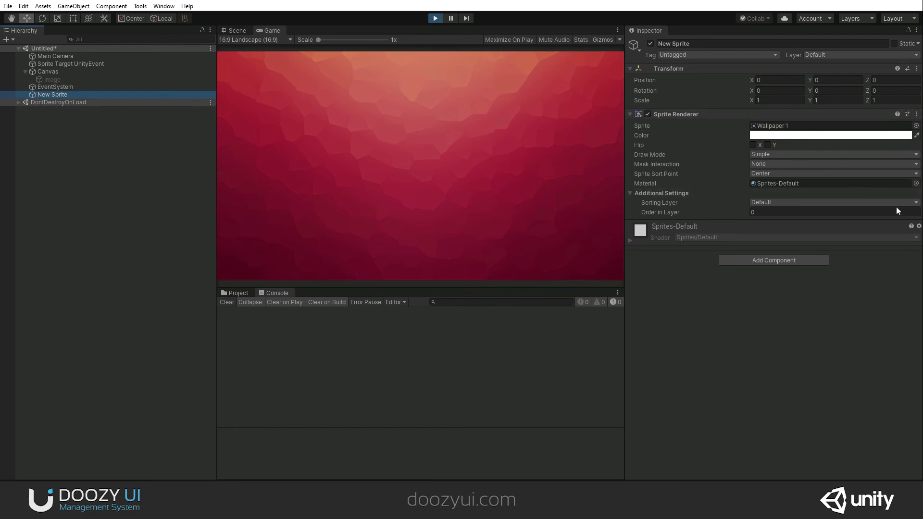
{"action": "left_click", "coordinate": [60, 67]}
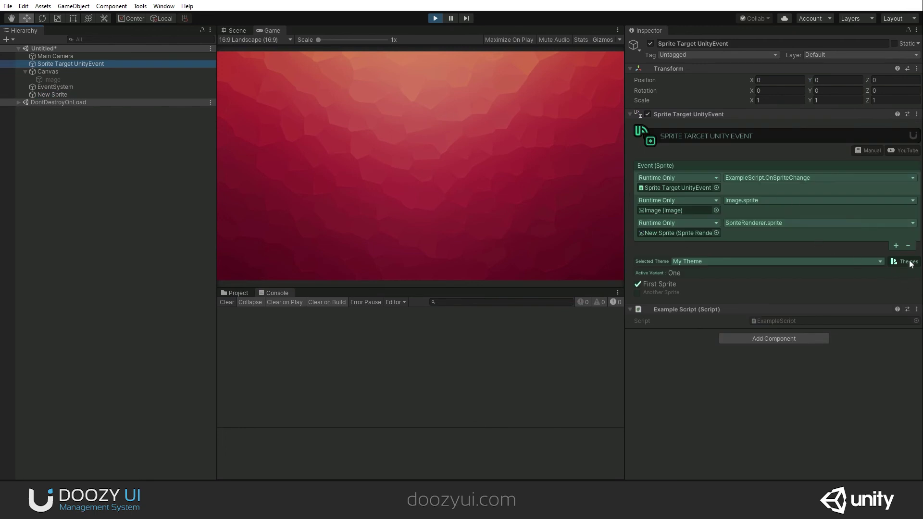
Open the Themes manager and switch My Theme to variant Two, then Three.
{"action": "left_click", "coordinate": [905, 261]}
{"action": "left_click_drag", "start_coordinate": [430, 119], "coordinate": [452, 233]}
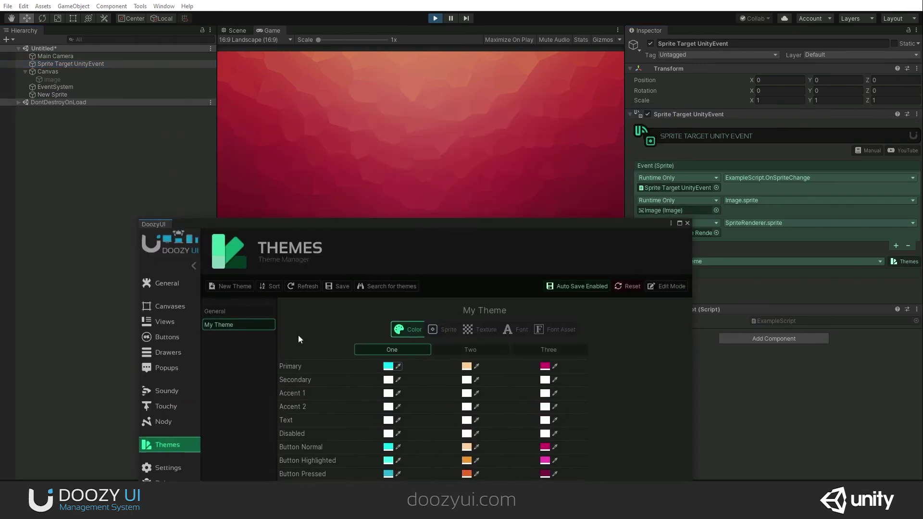
{"action": "left_click", "coordinate": [449, 354]}
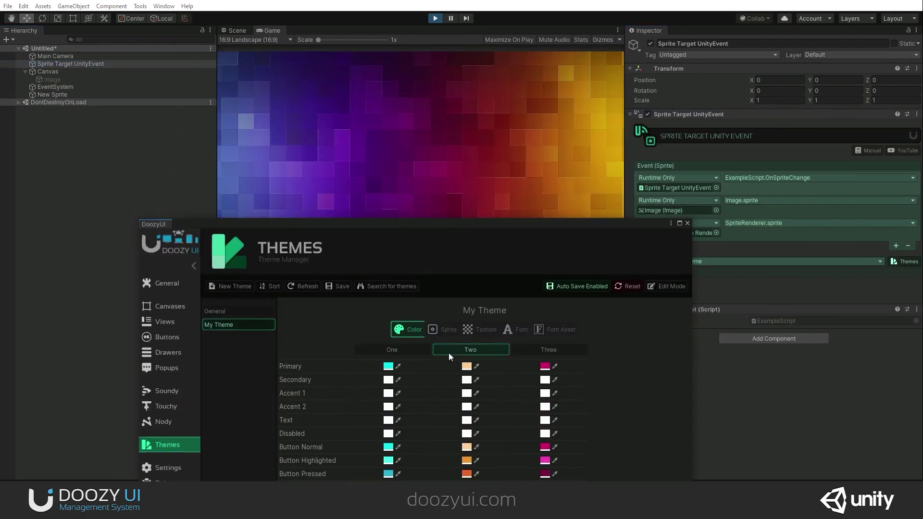
{"action": "left_click", "coordinate": [560, 349]}
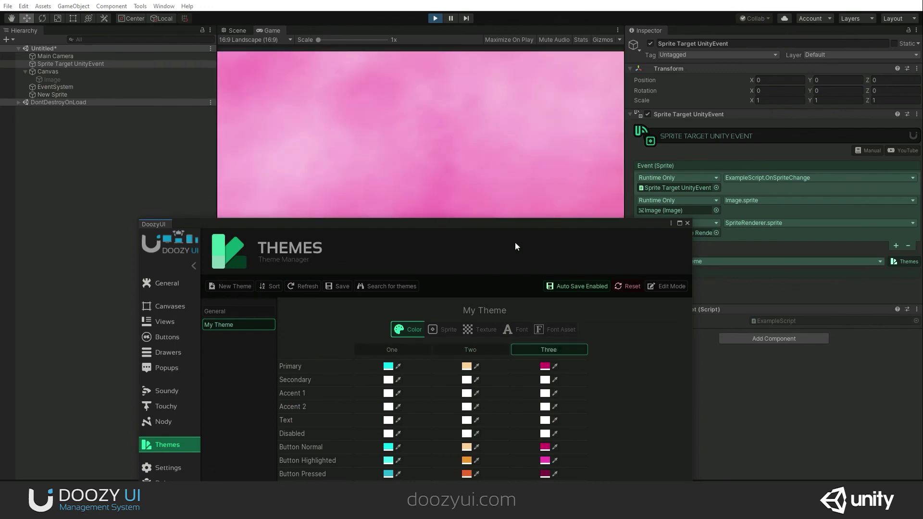
{"action": "left_click", "coordinate": [433, 331]}
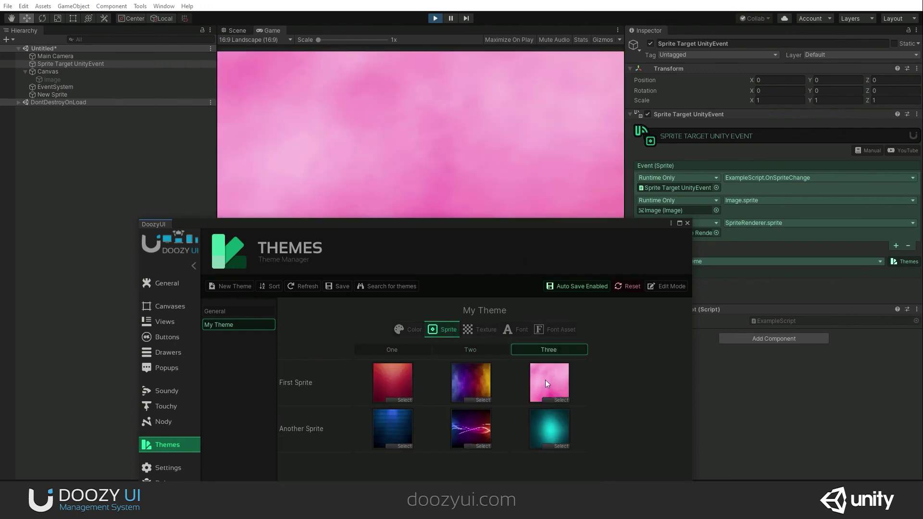
Return My Theme to variant One, close the Themes manager and exit Play mode.
{"action": "left_click", "coordinate": [473, 350]}
{"action": "left_click", "coordinate": [404, 353]}
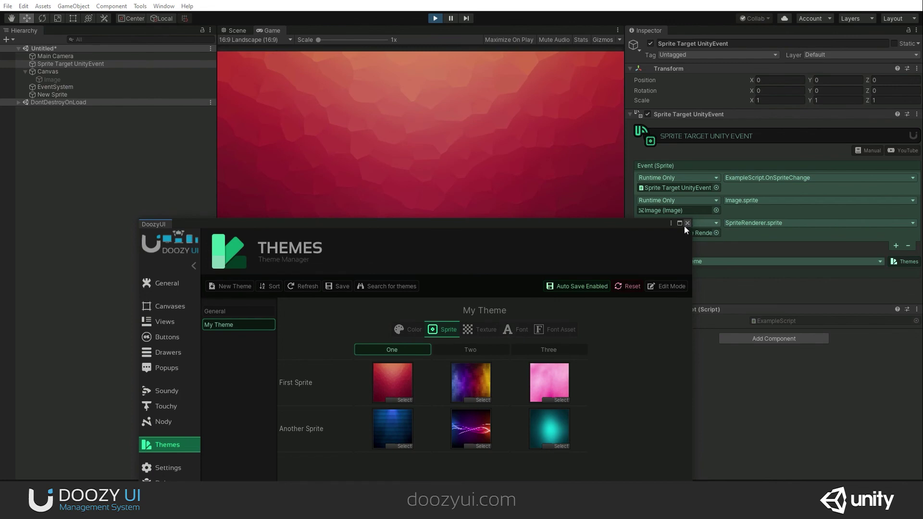
{"action": "mouse_move", "coordinate": [595, 222]}
{"action": "left_mouse_down"}
{"action": "mouse_move", "coordinate": [536, 60]}
{"action": "mouse_move", "coordinate": [621, 92]}
{"action": "left_mouse_up"}
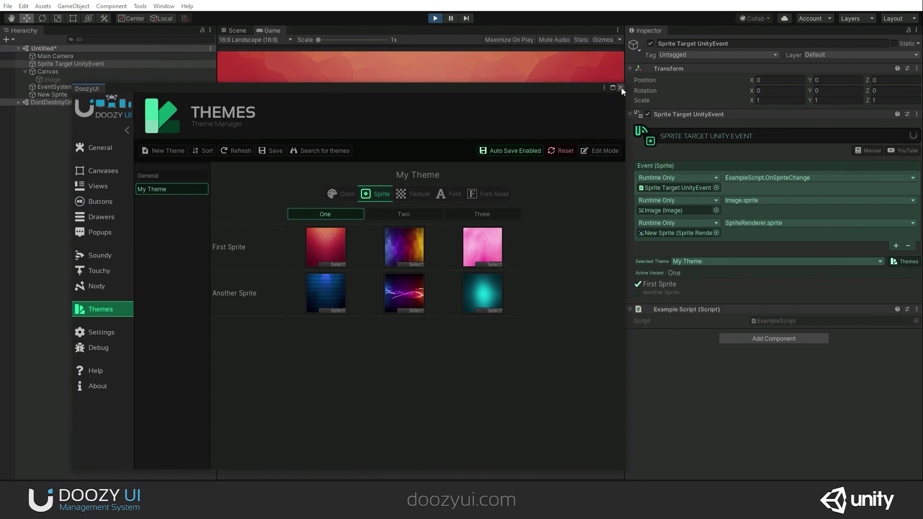
{"action": "left_click", "coordinate": [621, 87]}
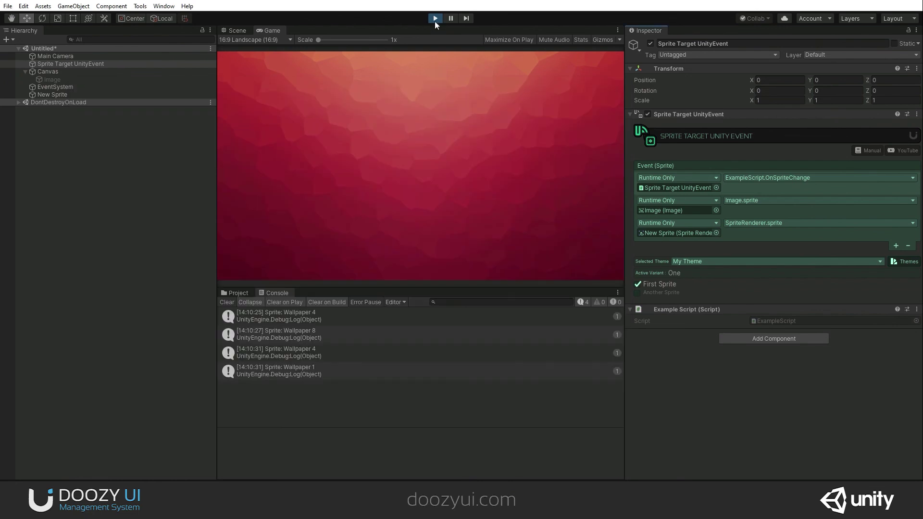
{"action": "left_click", "coordinate": [435, 21]}
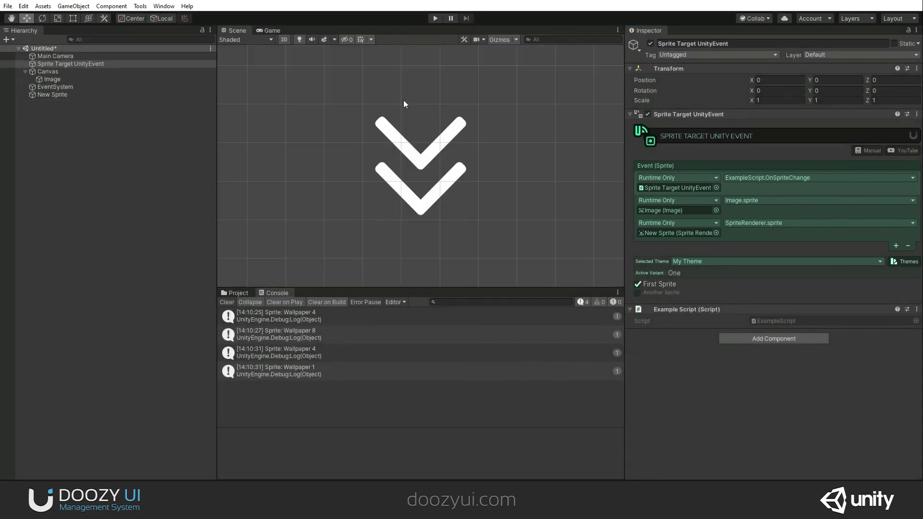